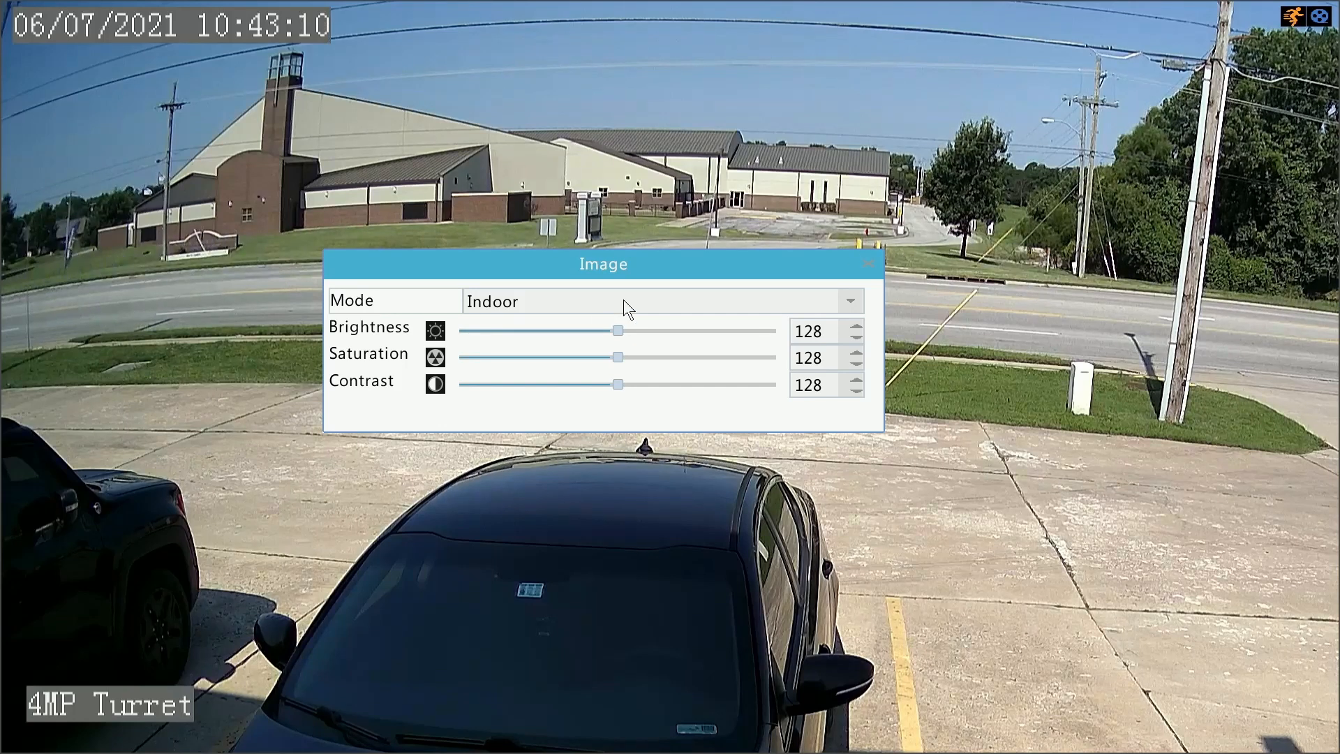
# Set the 4MP Turret's image brightness to 186, saturation to 143 and contrast to 76, and check the camera view full screen.
pyautogui.moveTo(615, 326); pyautogui.dragTo(655, 328)
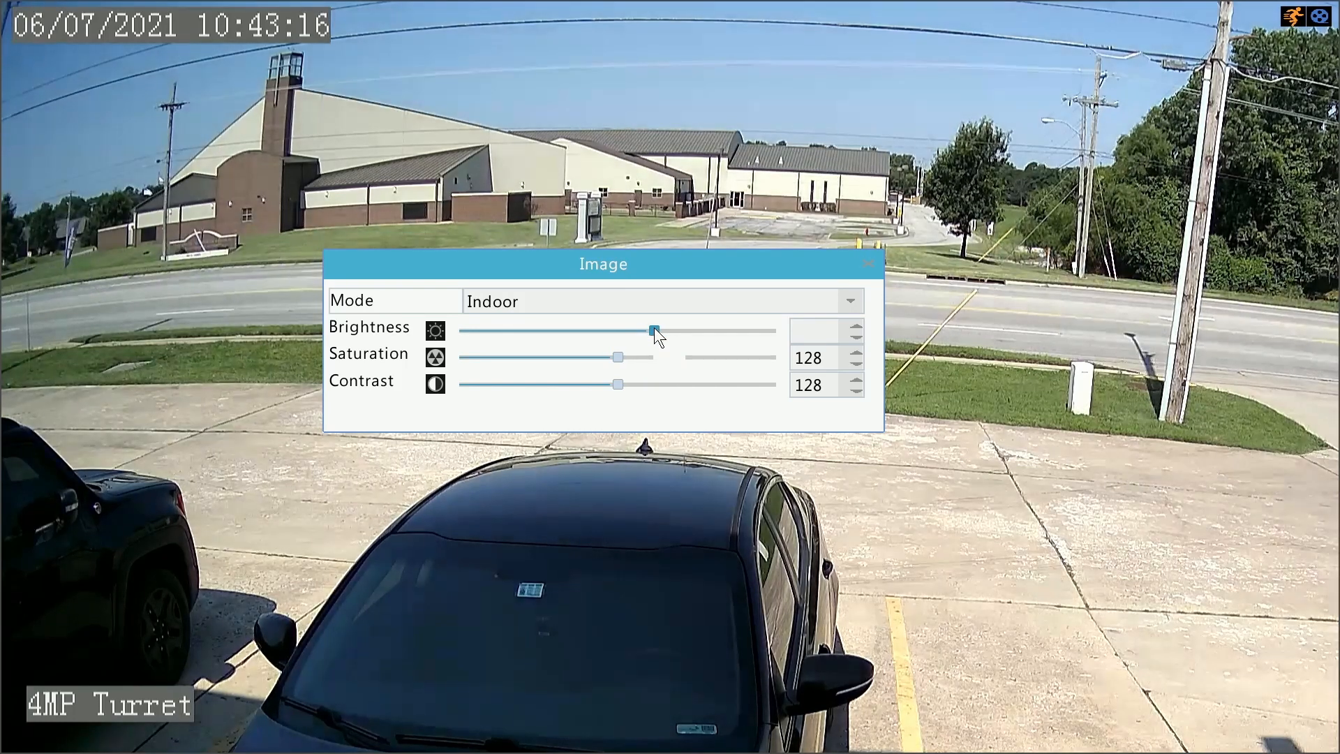
pyautogui.moveTo(619, 384); pyautogui.dragTo(596, 384)
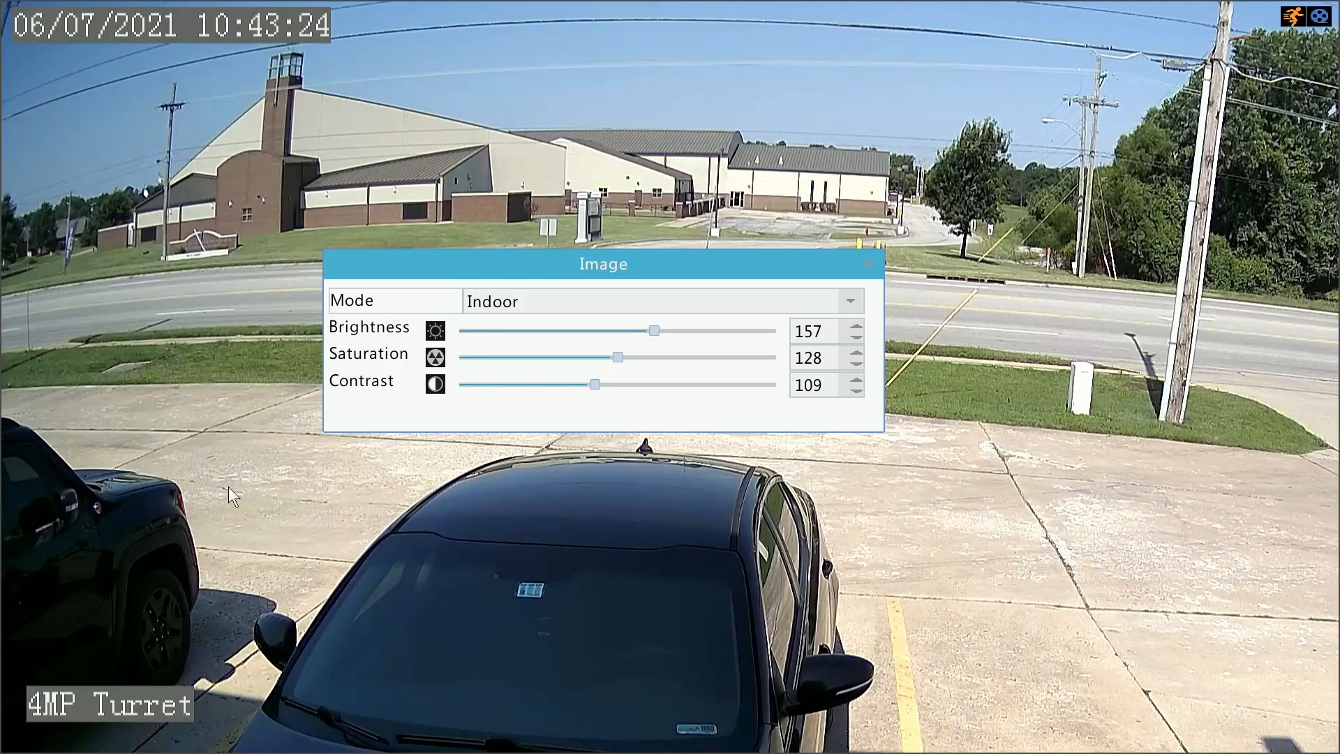
pyautogui.moveTo(653, 330); pyautogui.dragTo(684, 330)
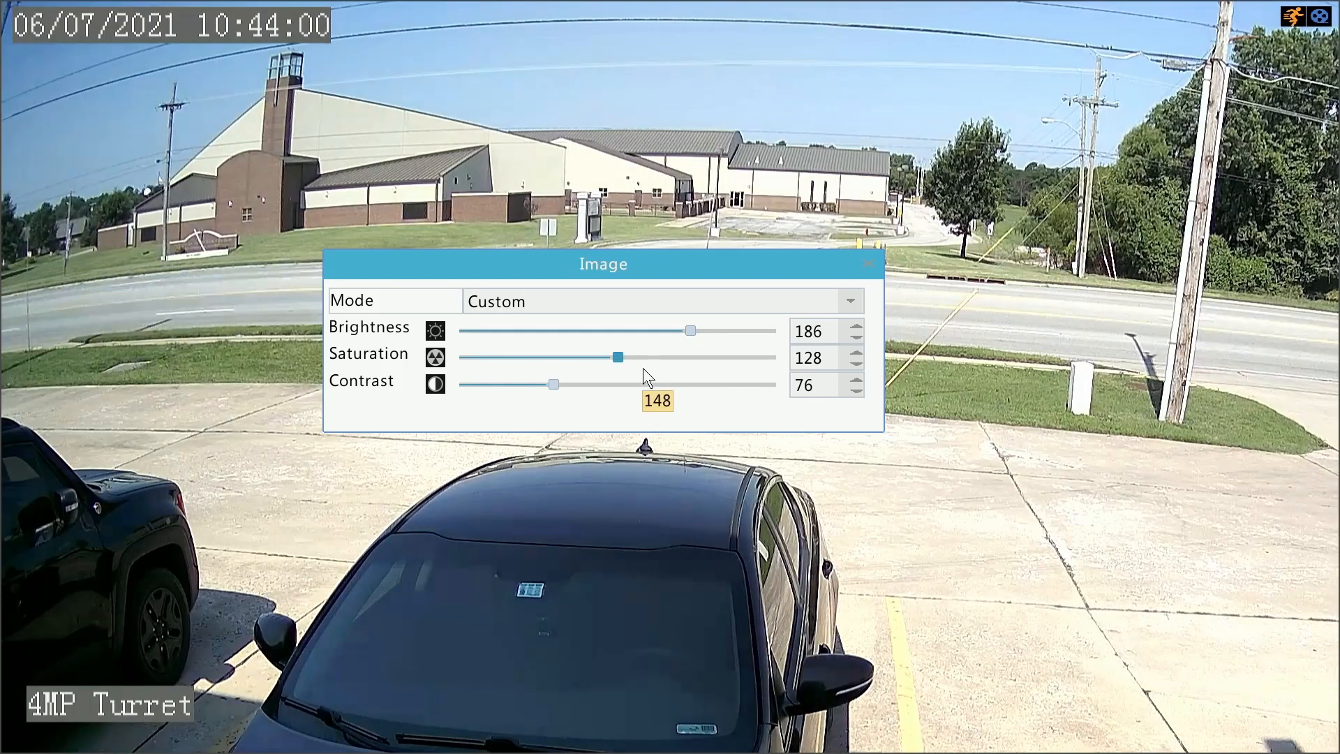
pyautogui.moveTo(643, 367)
pyautogui.mouseDown()
pyautogui.moveTo(614, 362)
pyautogui.moveTo(637, 364)
pyautogui.mouseUp()
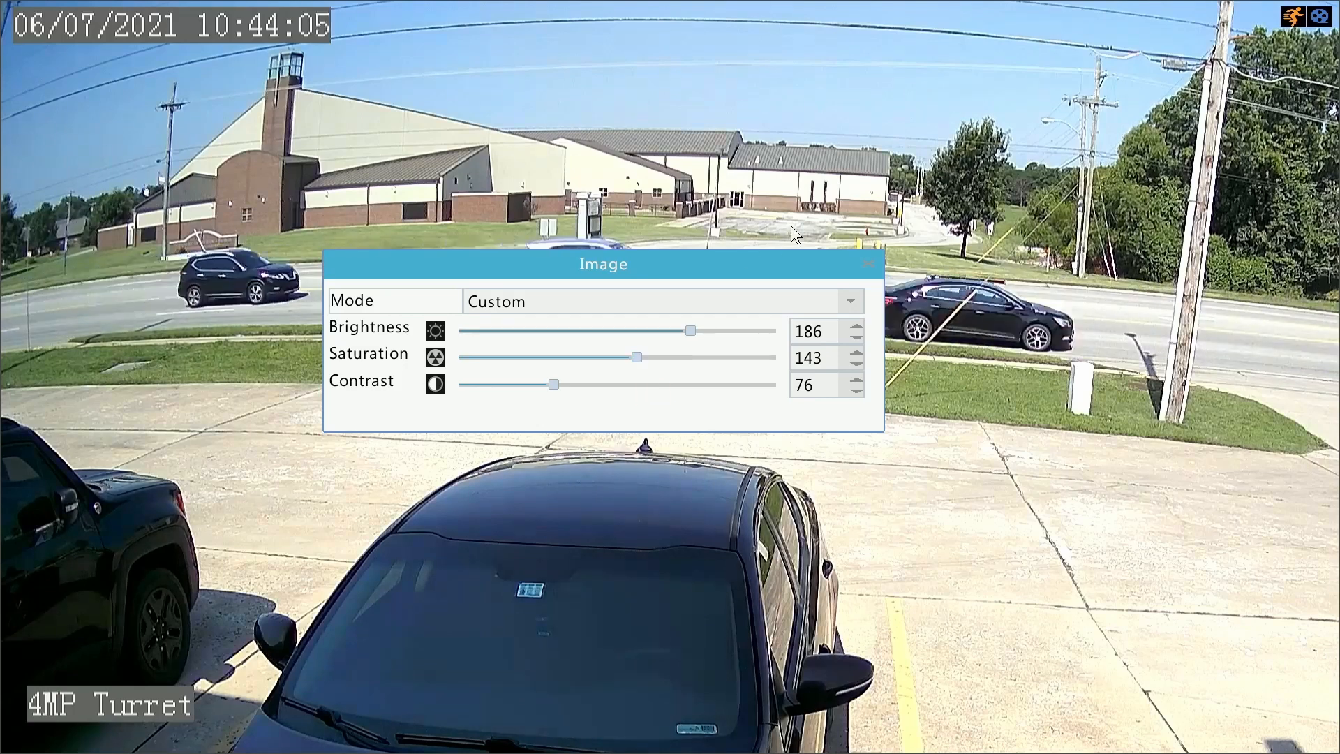
pyautogui.click(872, 258)
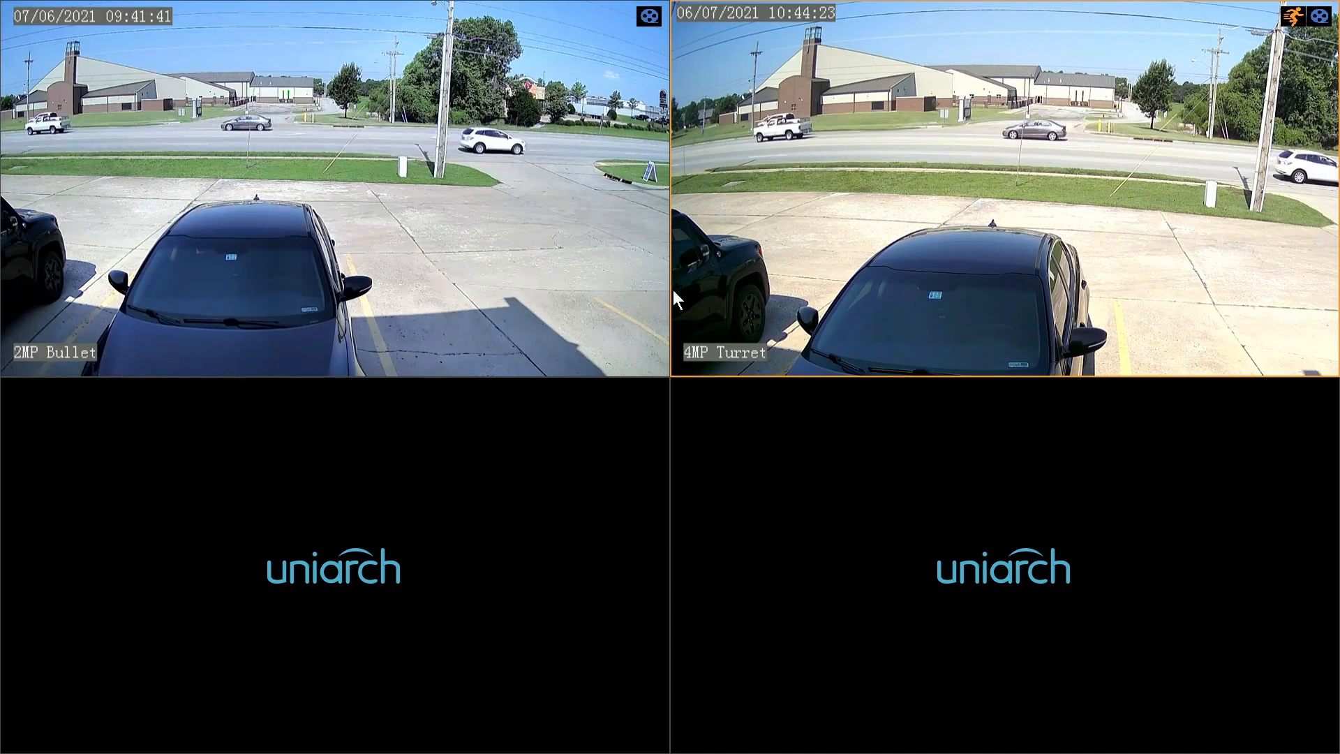
pyautogui.doubleClick(1021, 211)
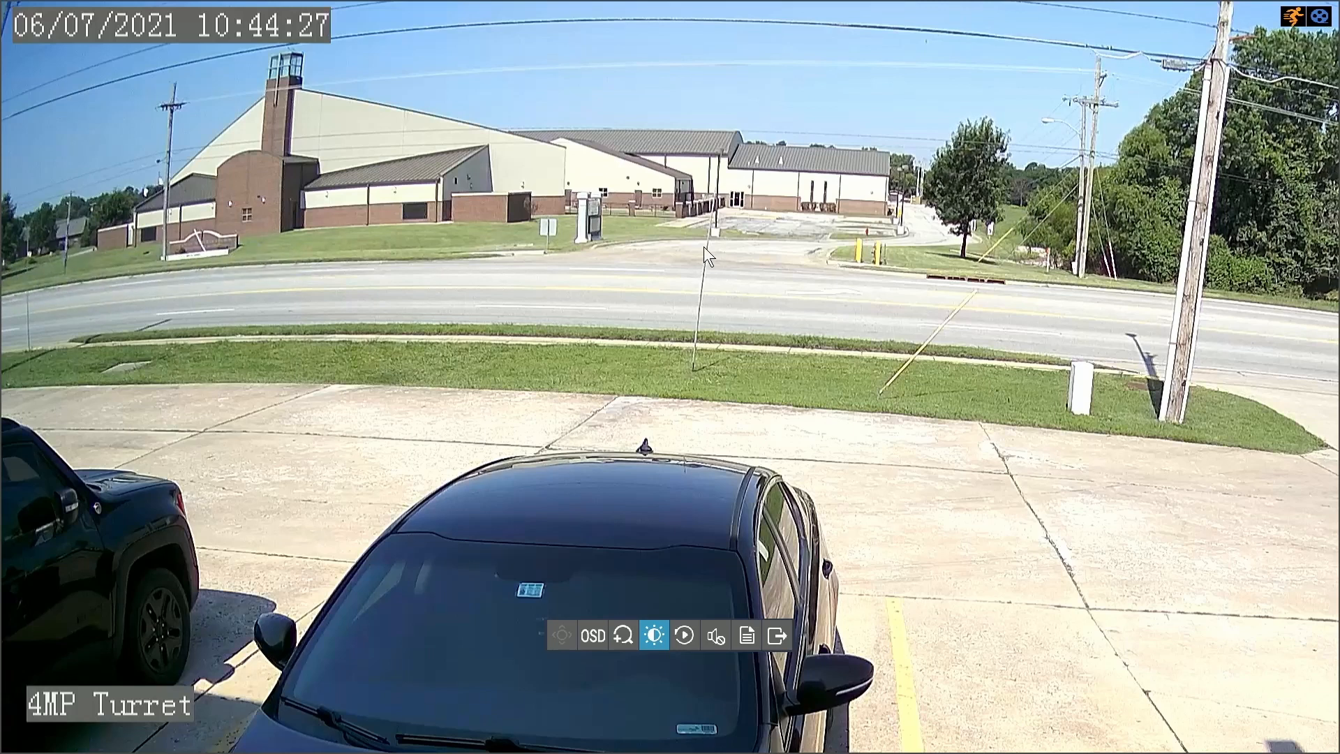
pyautogui.doubleClick(703, 245)
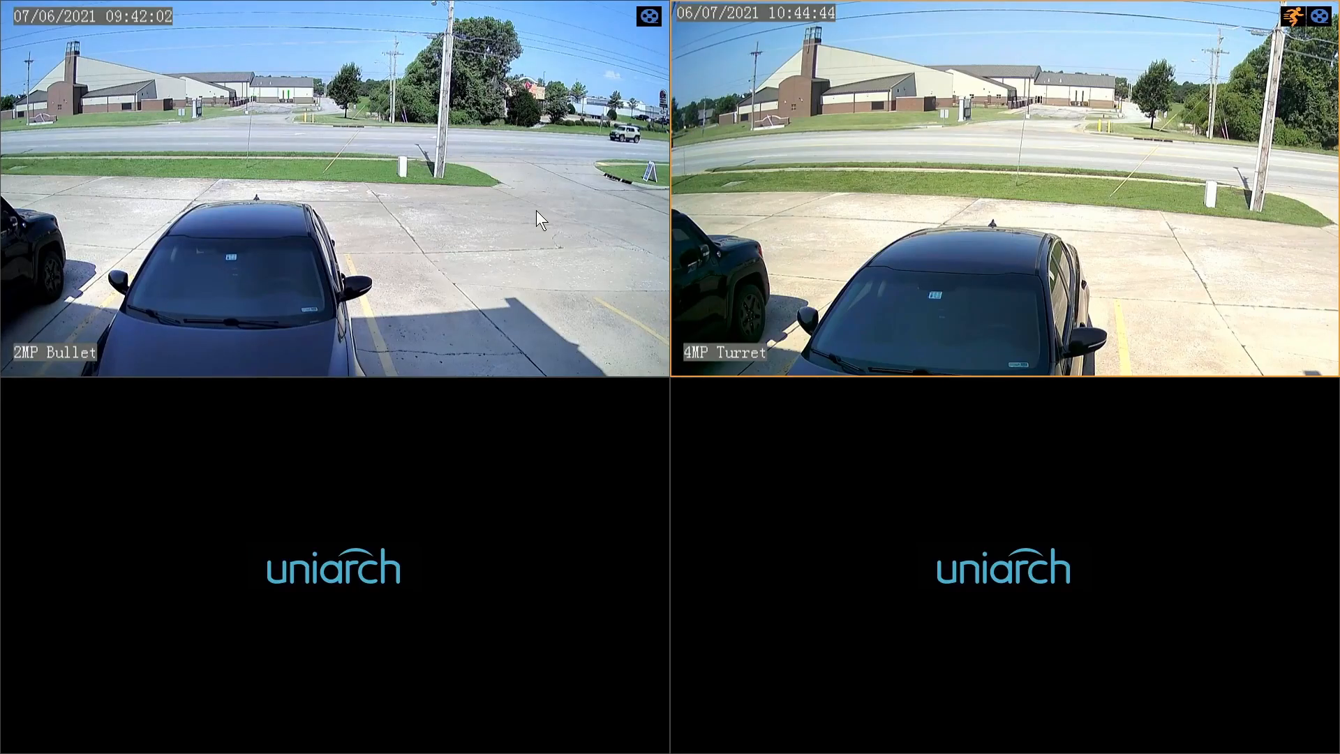
# Open the recorder's settings and look through the 2MP Bullet's Video and OSD settings.
pyautogui.rightClick(637, 212)
pyautogui.click(656, 224)
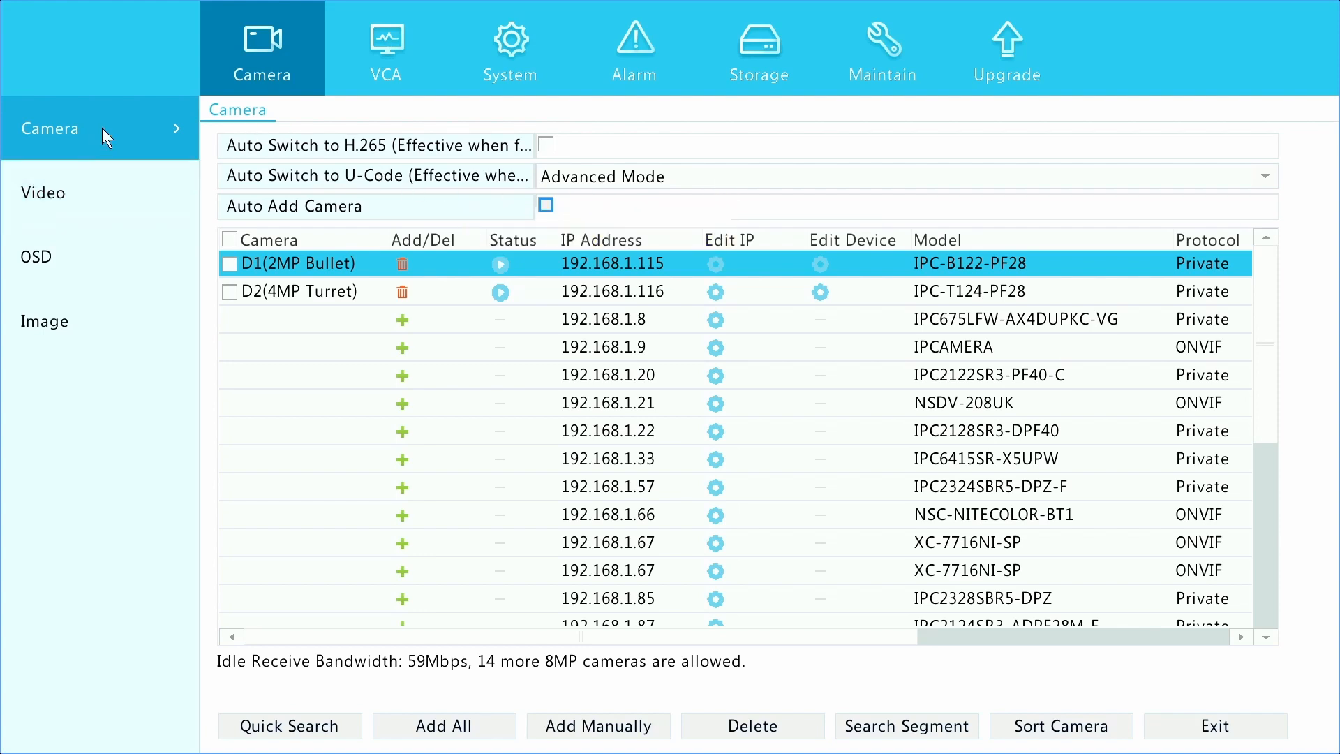
pyautogui.click(117, 187)
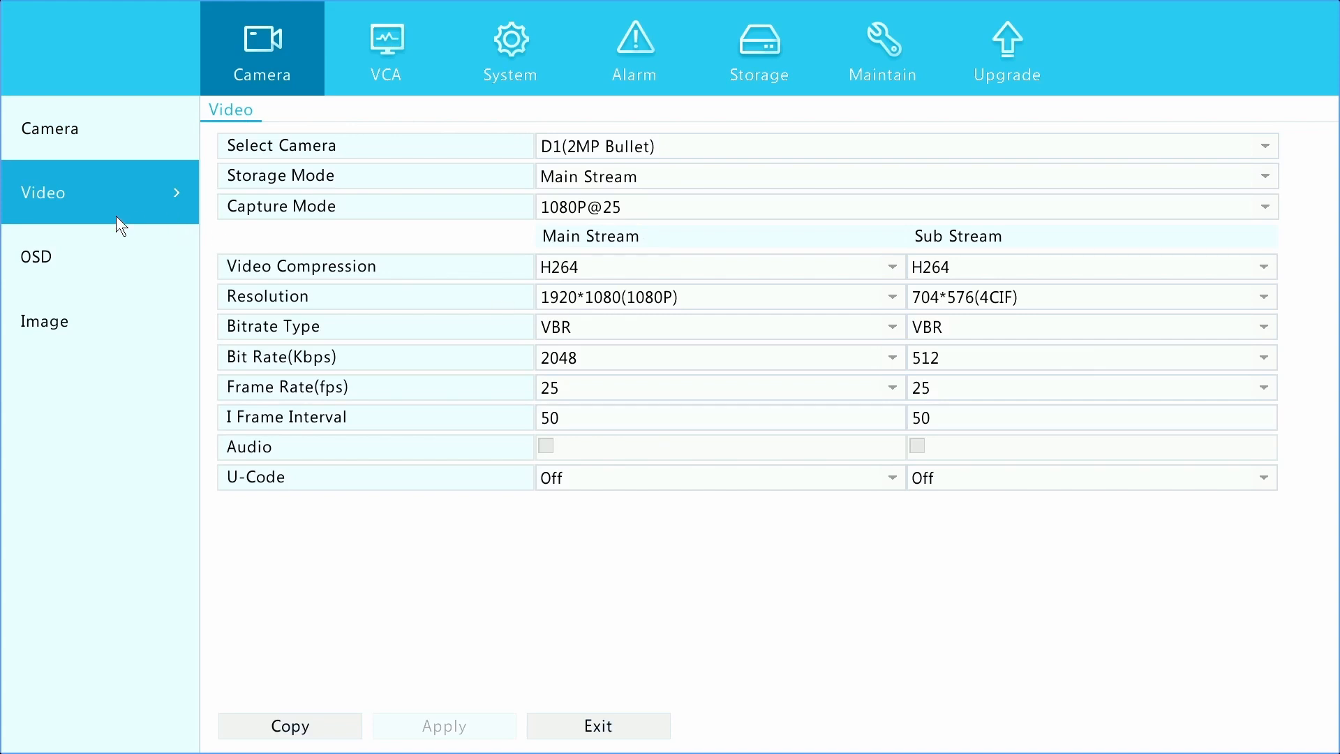
pyautogui.click(84, 253)
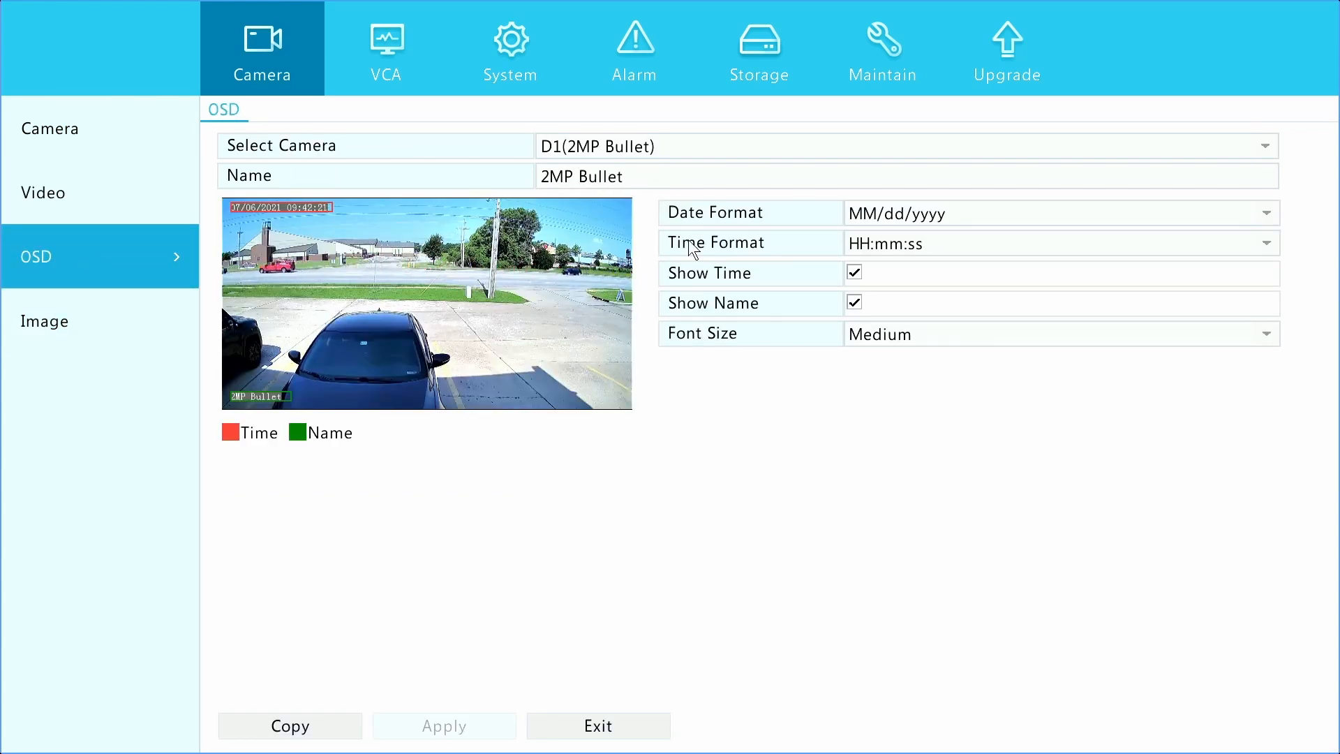
# Raise the 2MP Bullet's image sharpness slightly and look at its exposure and white balance settings.
pyautogui.click(64, 325)
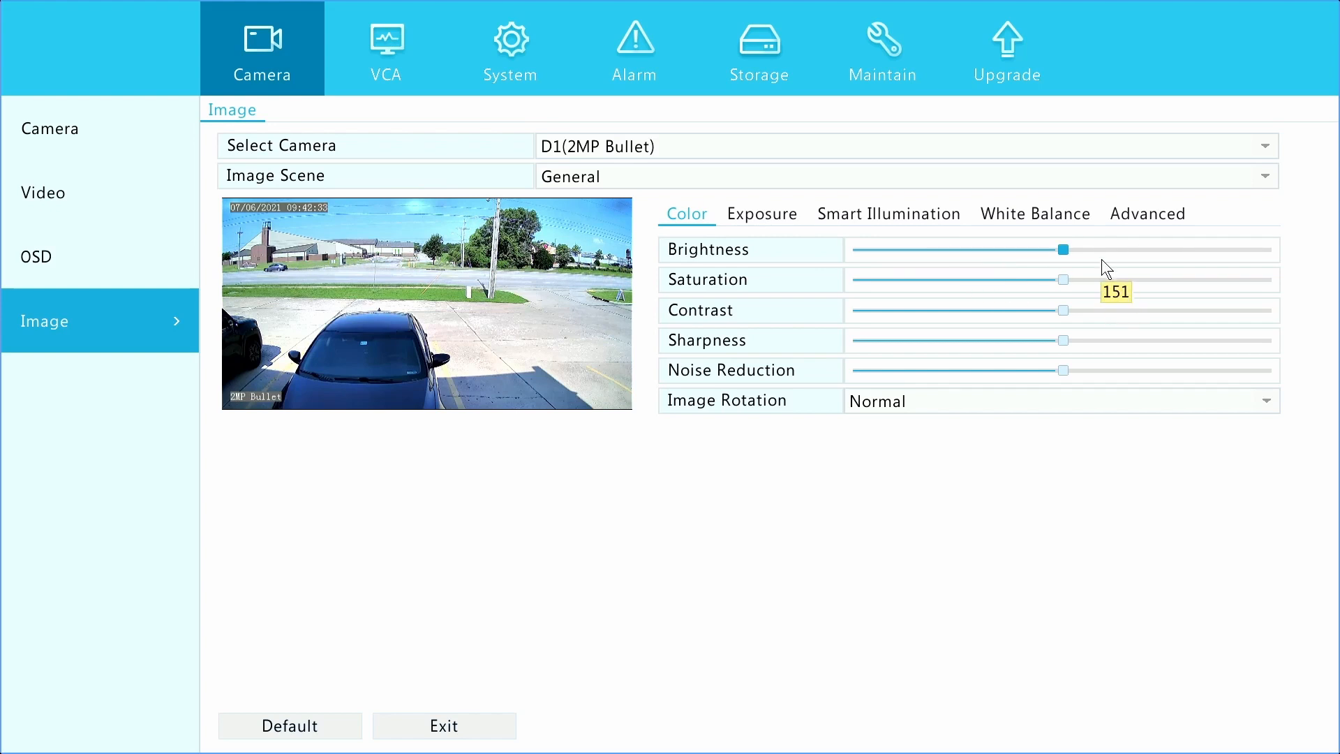
pyautogui.click(1071, 334)
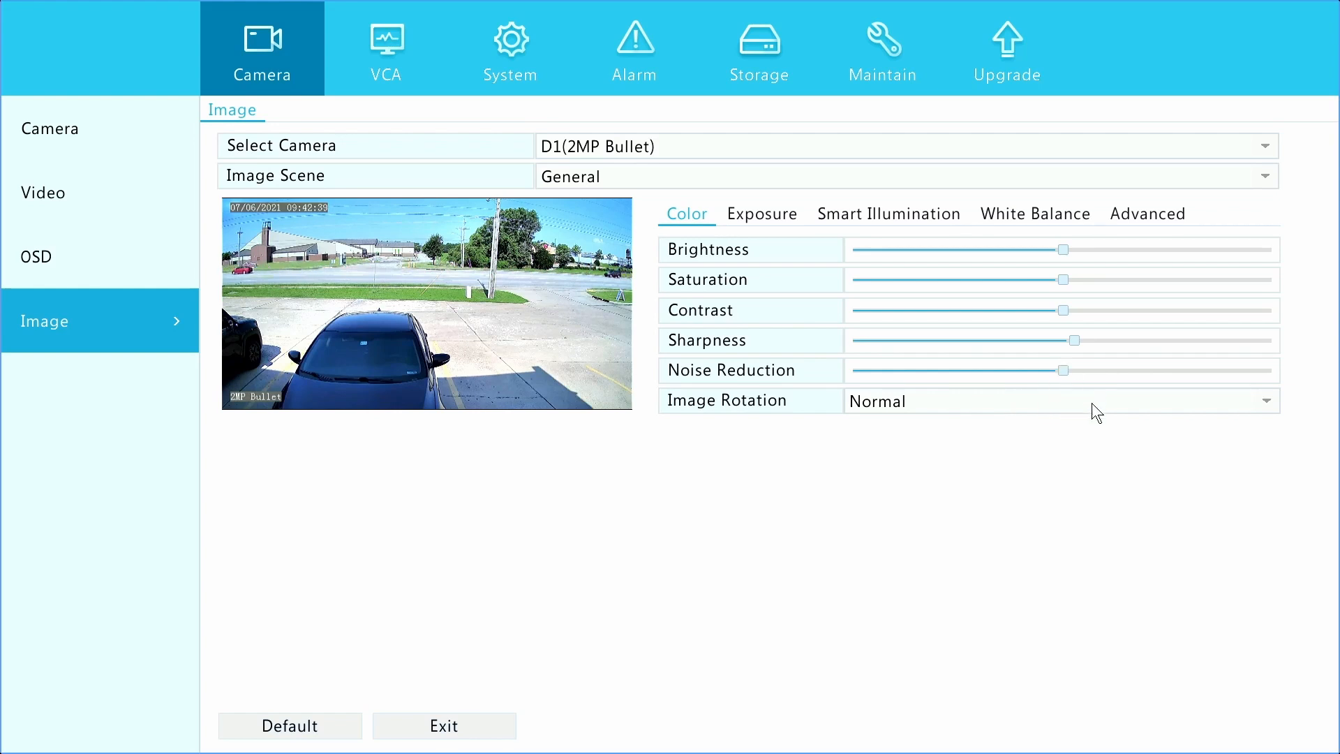
pyautogui.click(801, 216)
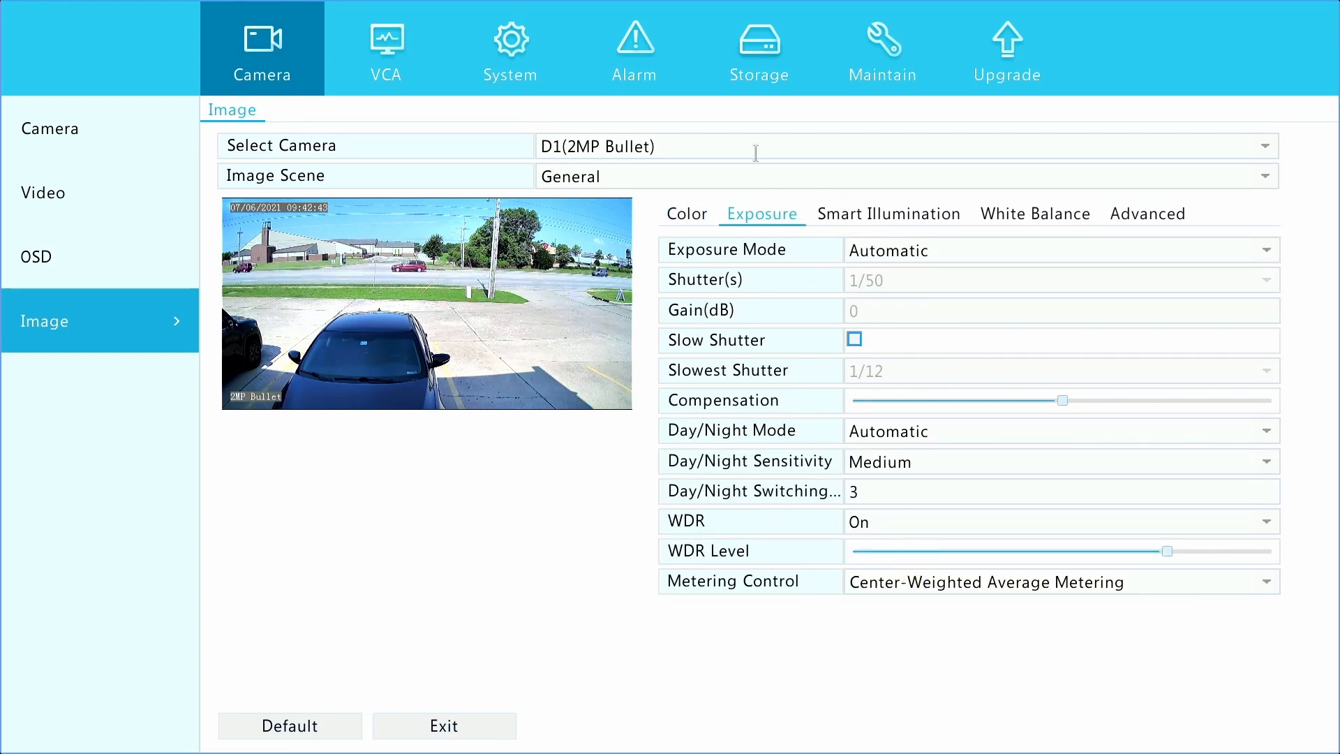
pyautogui.click(1046, 210)
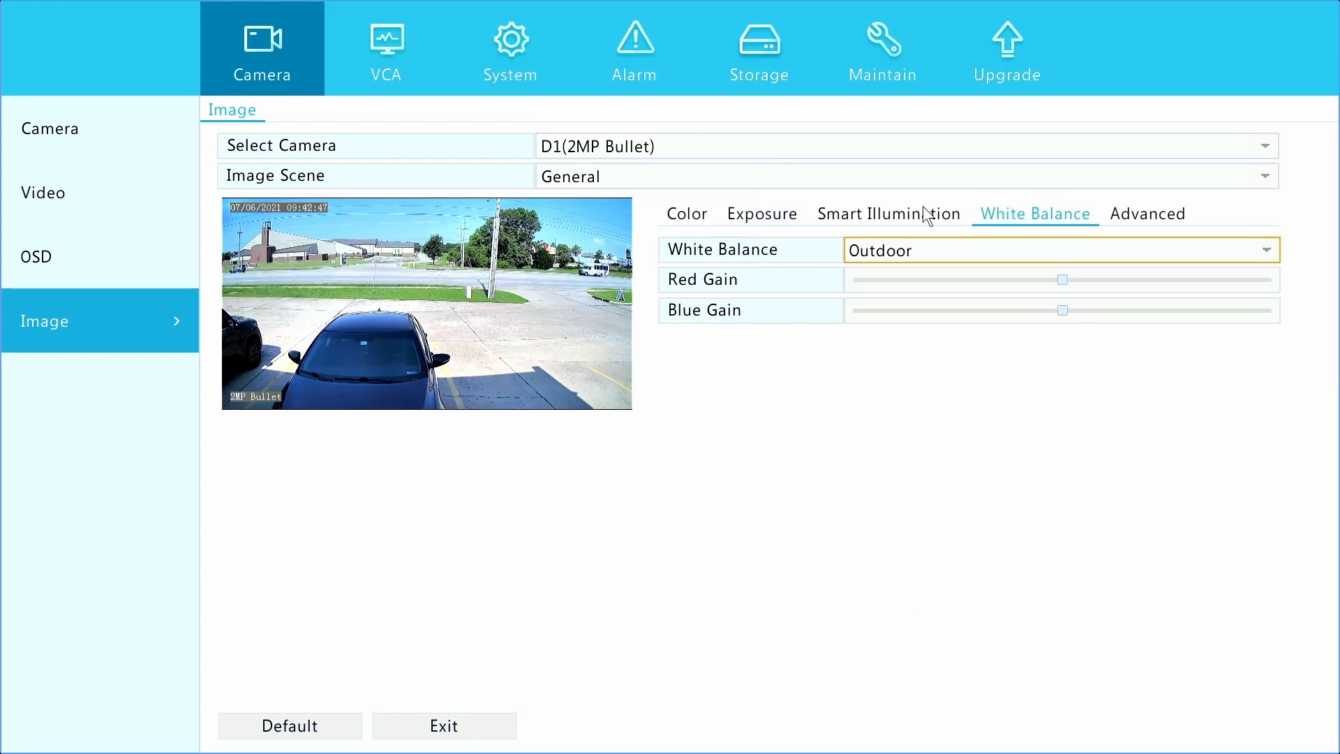
# Turn WDR off in the 2MP Bullet's exposure settings to compare the picture, and turn it back on.
pyautogui.click(761, 218)
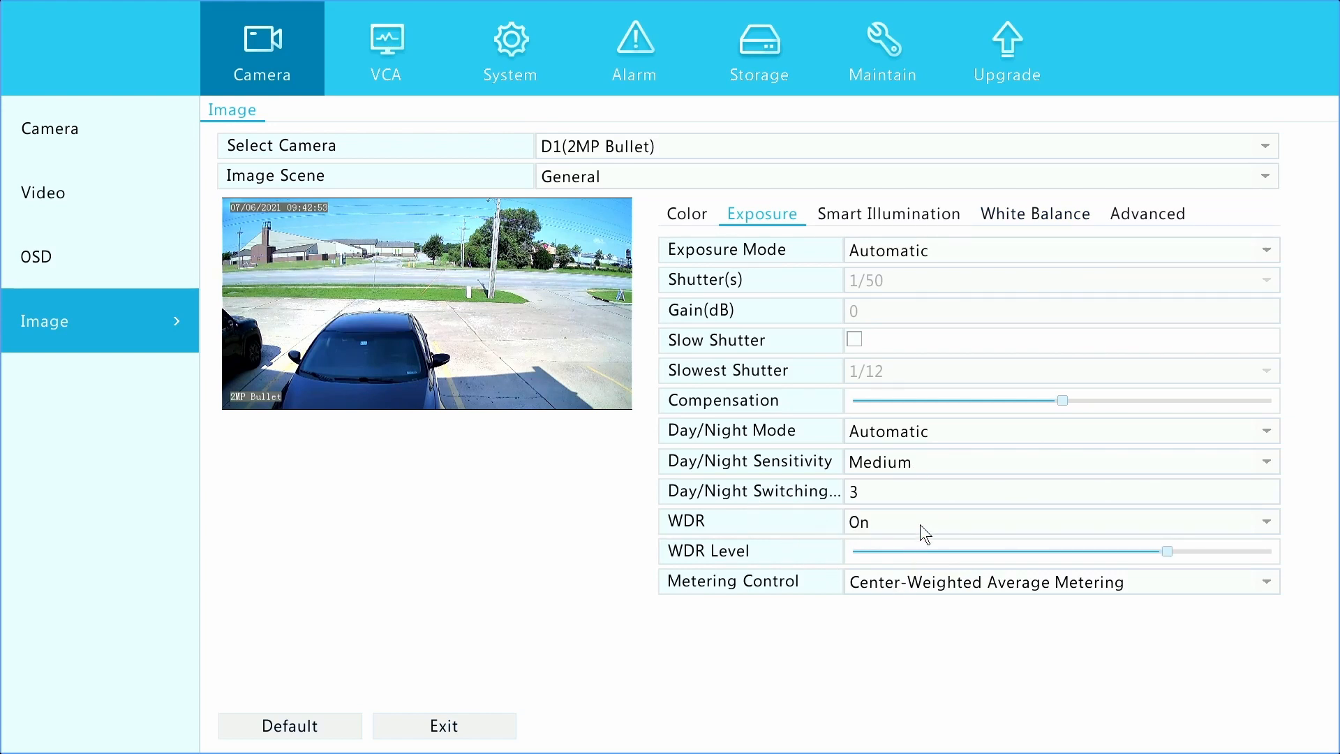
pyautogui.click(890, 523)
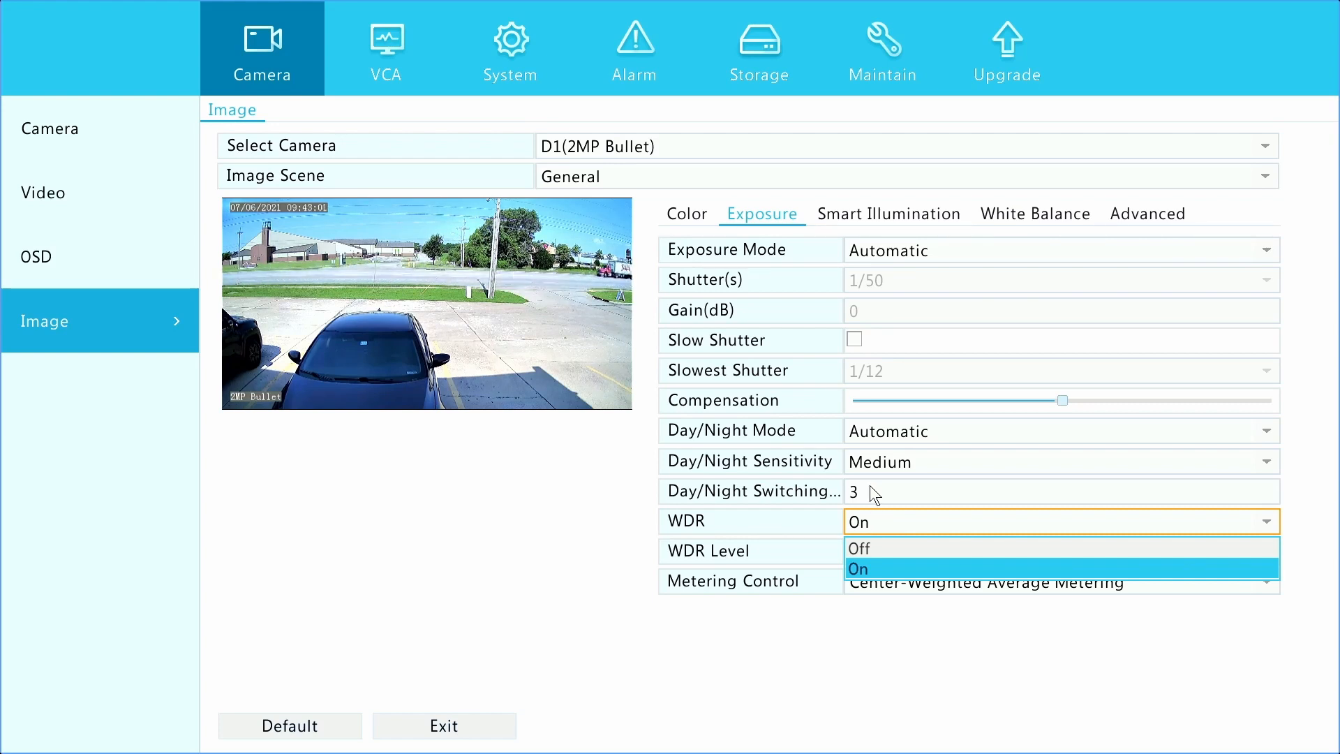
pyautogui.click(959, 550)
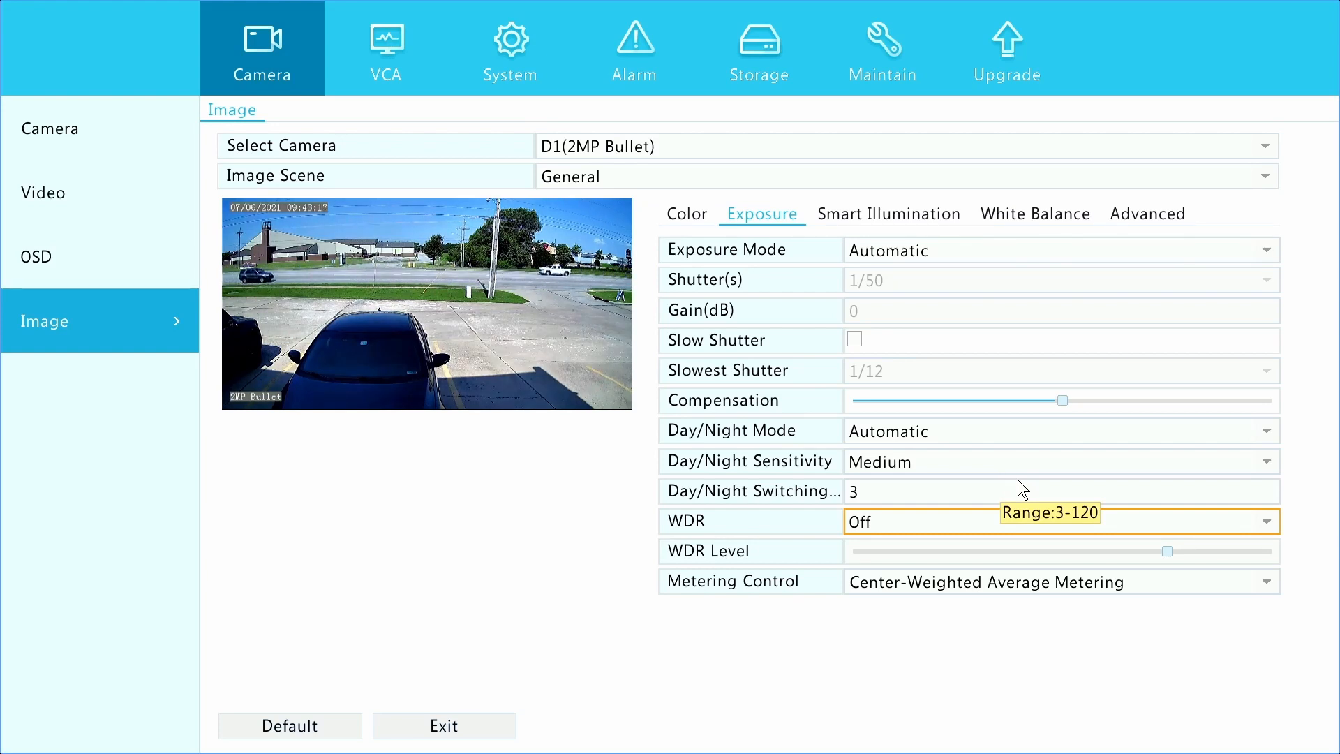
pyautogui.click(878, 525)
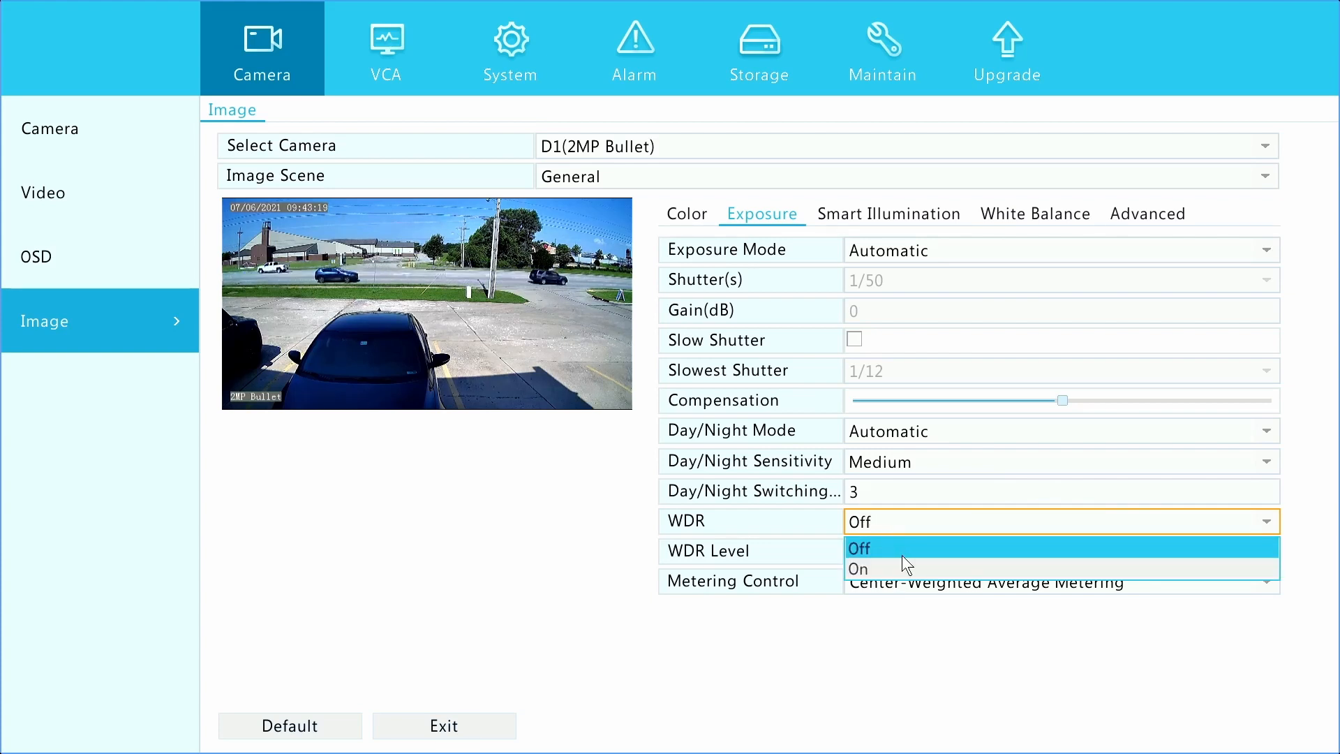
pyautogui.click(903, 565)
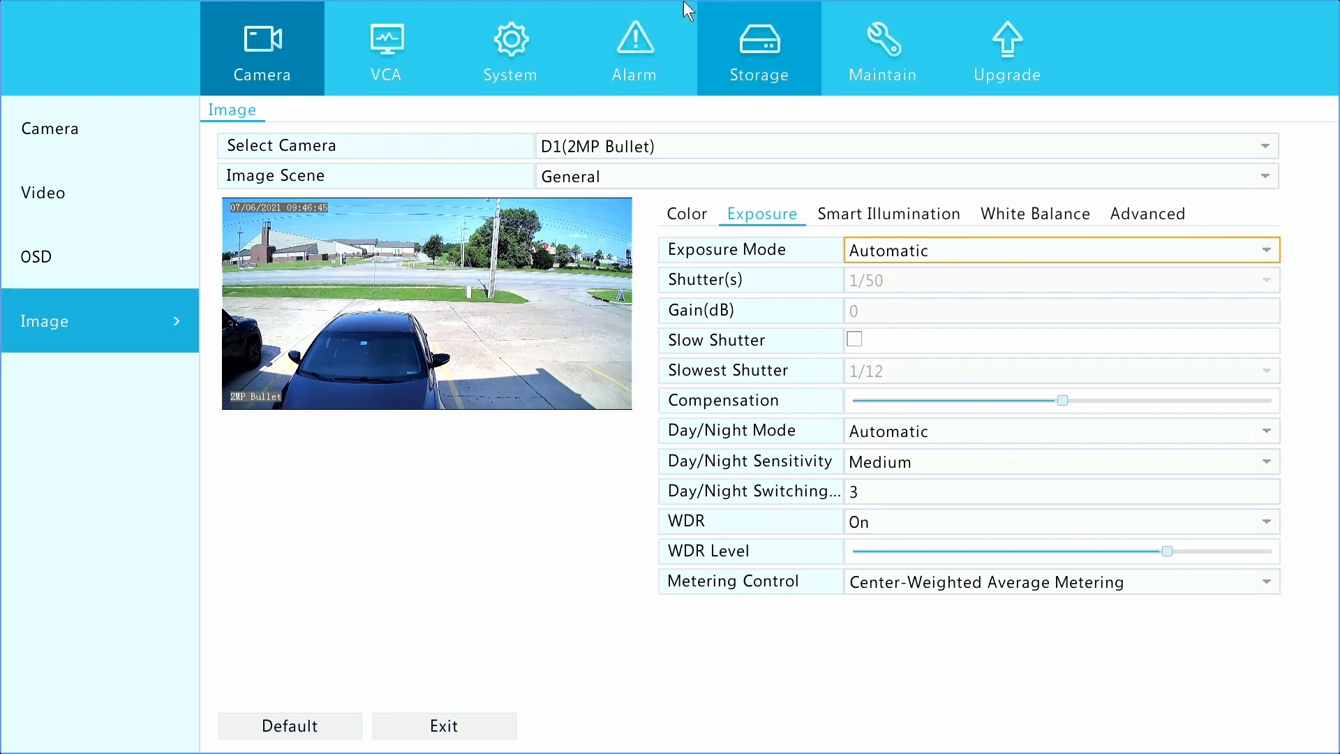
# In the 2MP Bullet's motion detection, clear the upper row of grid cells to the right of the utility pole and apply the change.
pyautogui.click(596, 56)
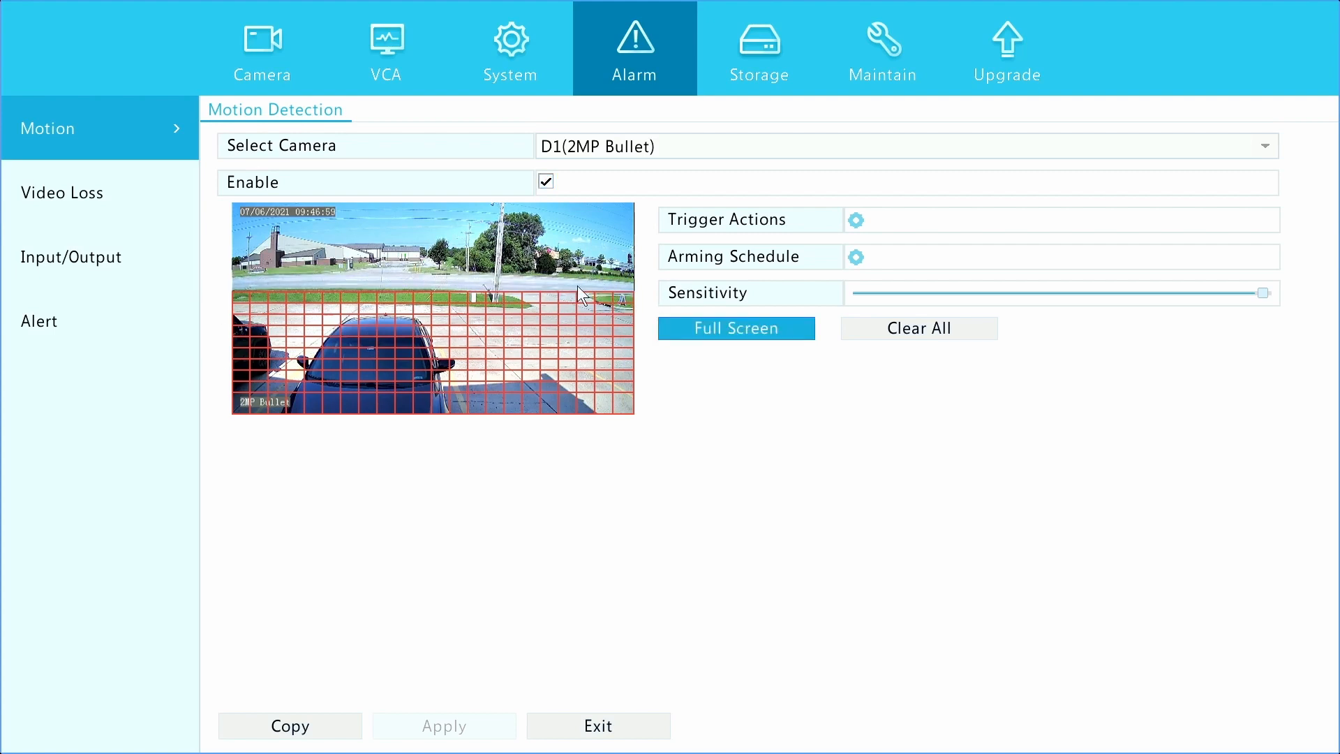
pyautogui.moveTo(526, 290); pyautogui.dragTo(623, 299)
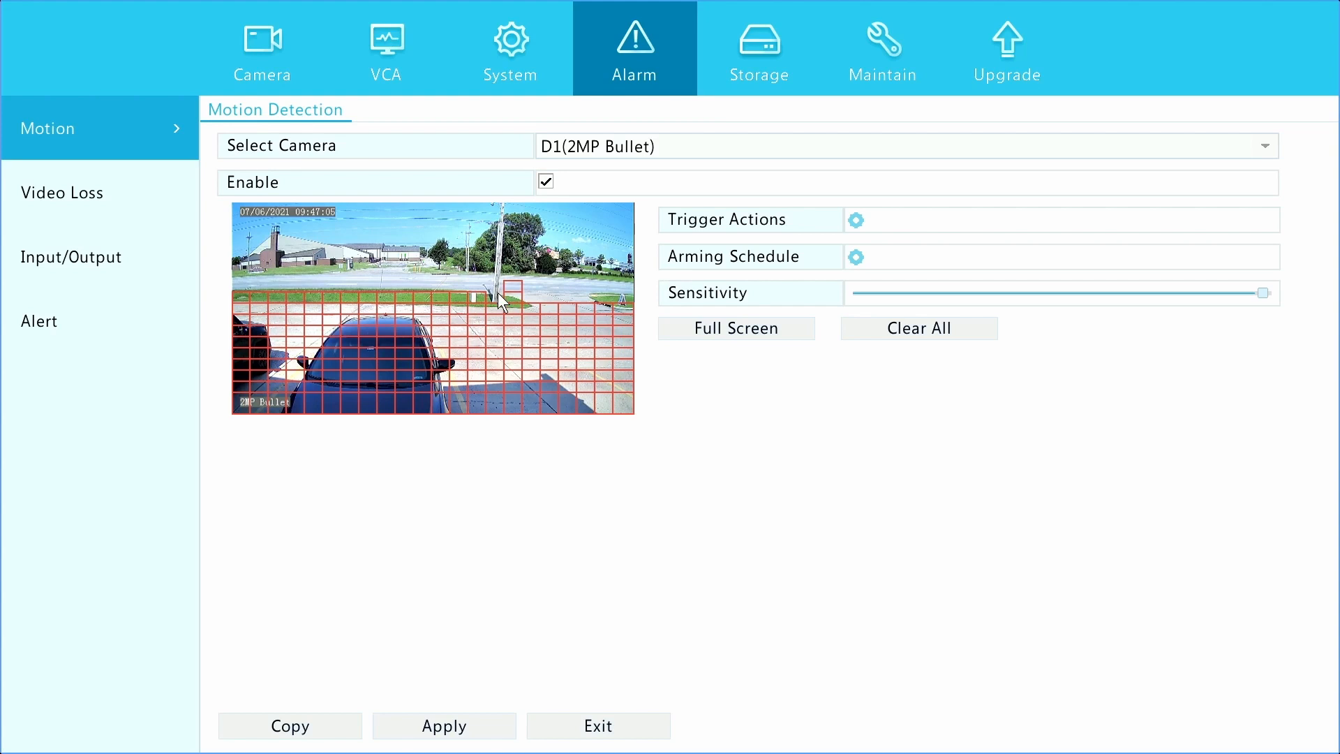
pyautogui.click(512, 290)
pyautogui.click(501, 296)
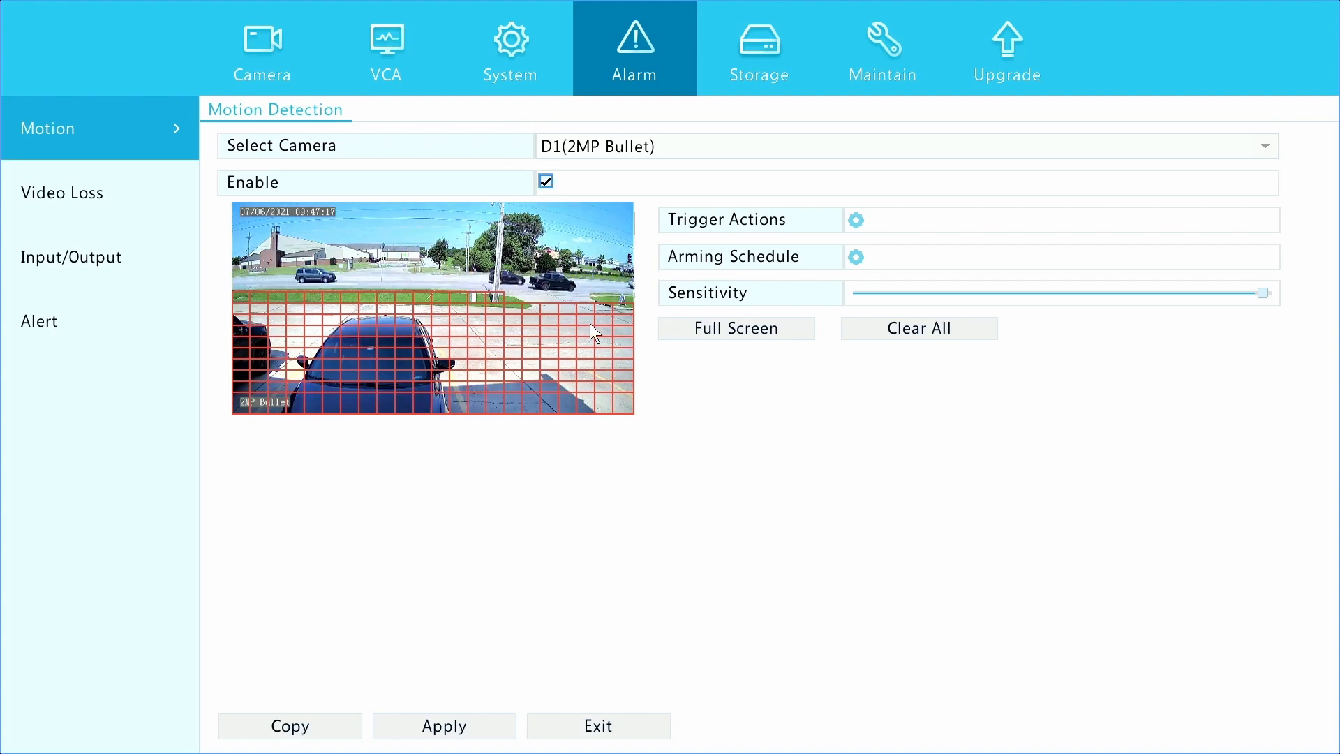
pyautogui.click(462, 721)
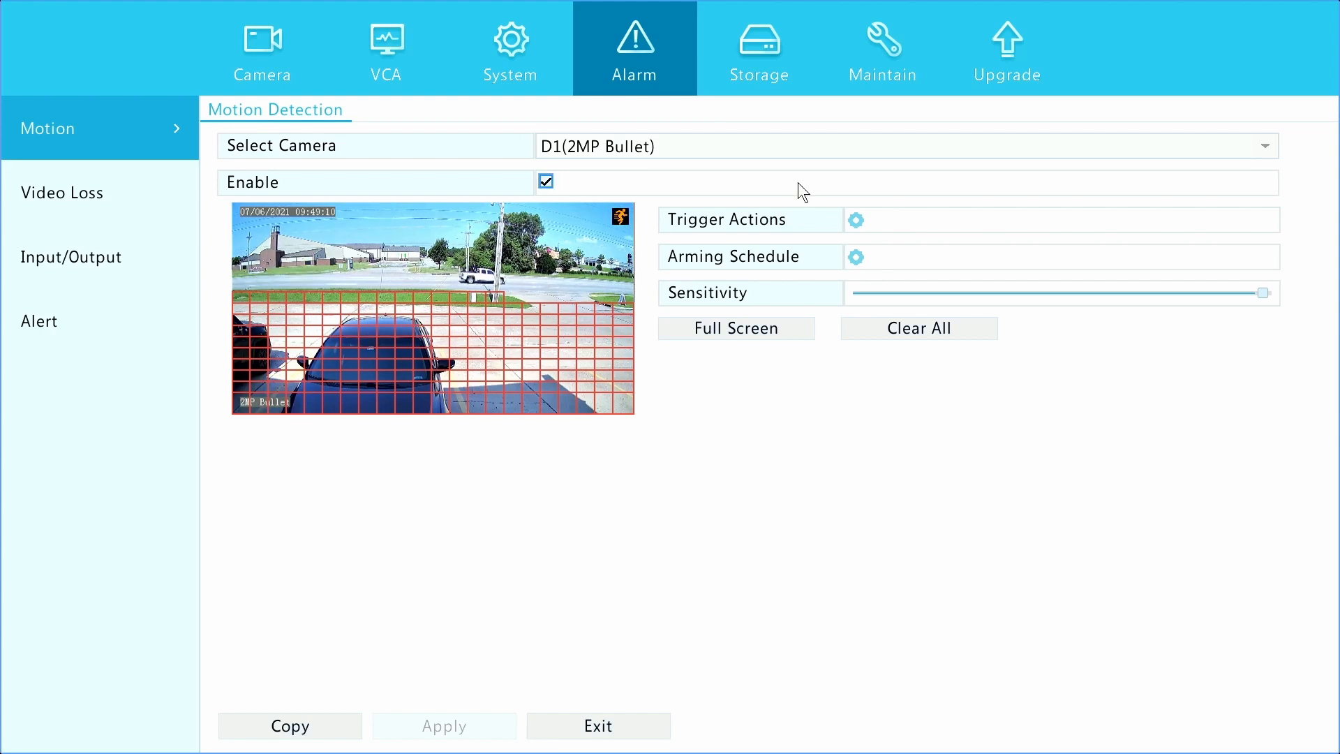
# Select D2(4MP Turret) for motion detection and clear the grid over the sky, street and lawn, leaving only the parking lot covered.
pyautogui.click(796, 144)
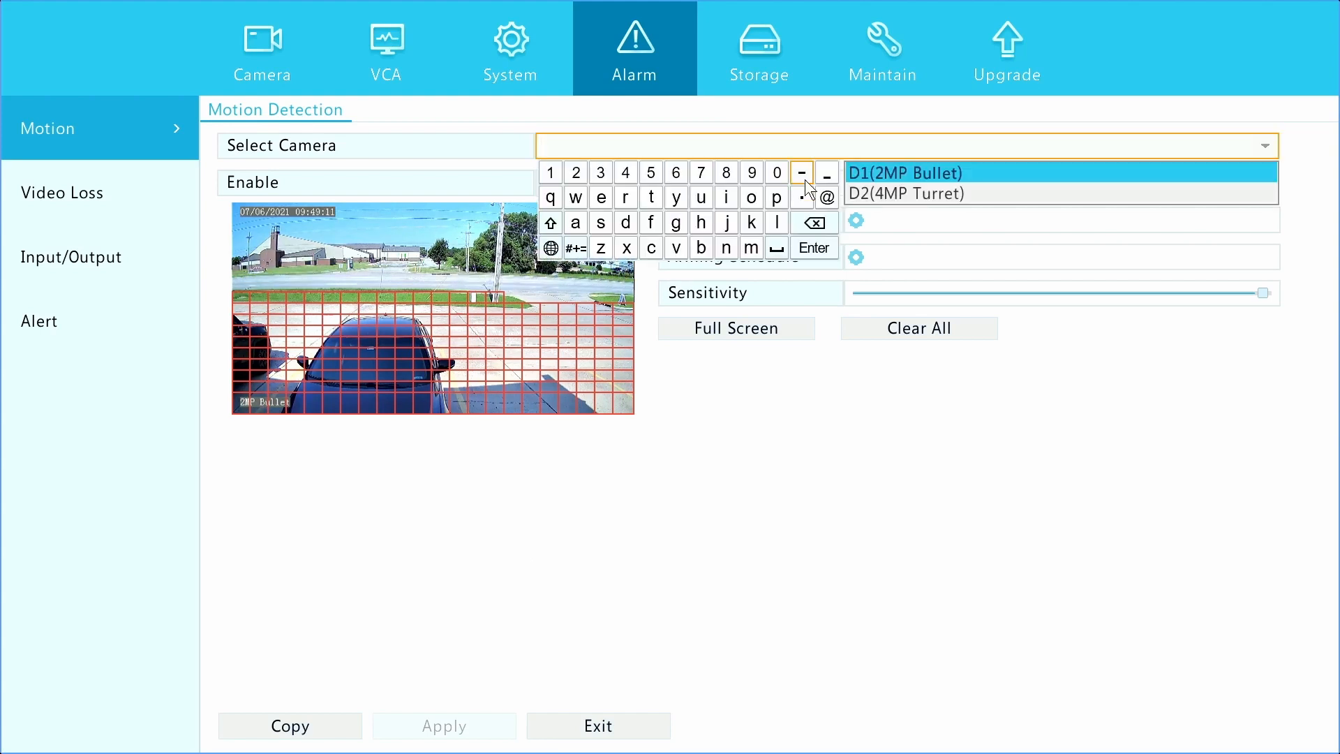
pyautogui.click(923, 199)
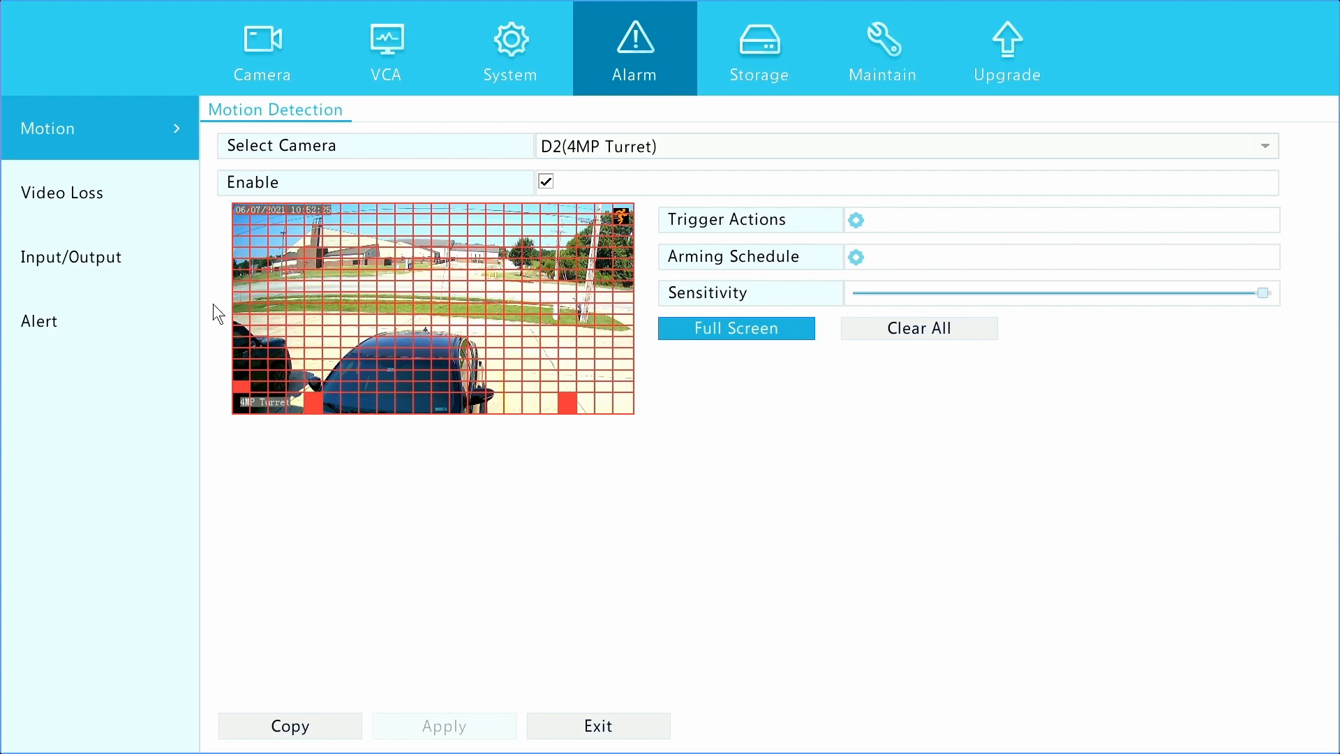
pyautogui.moveTo(241, 208)
pyautogui.mouseDown()
pyautogui.moveTo(360, 245)
pyautogui.moveTo(563, 241)
pyautogui.moveTo(646, 265)
pyautogui.moveTo(648, 307)
pyautogui.moveTo(635, 315)
pyautogui.mouseUp()
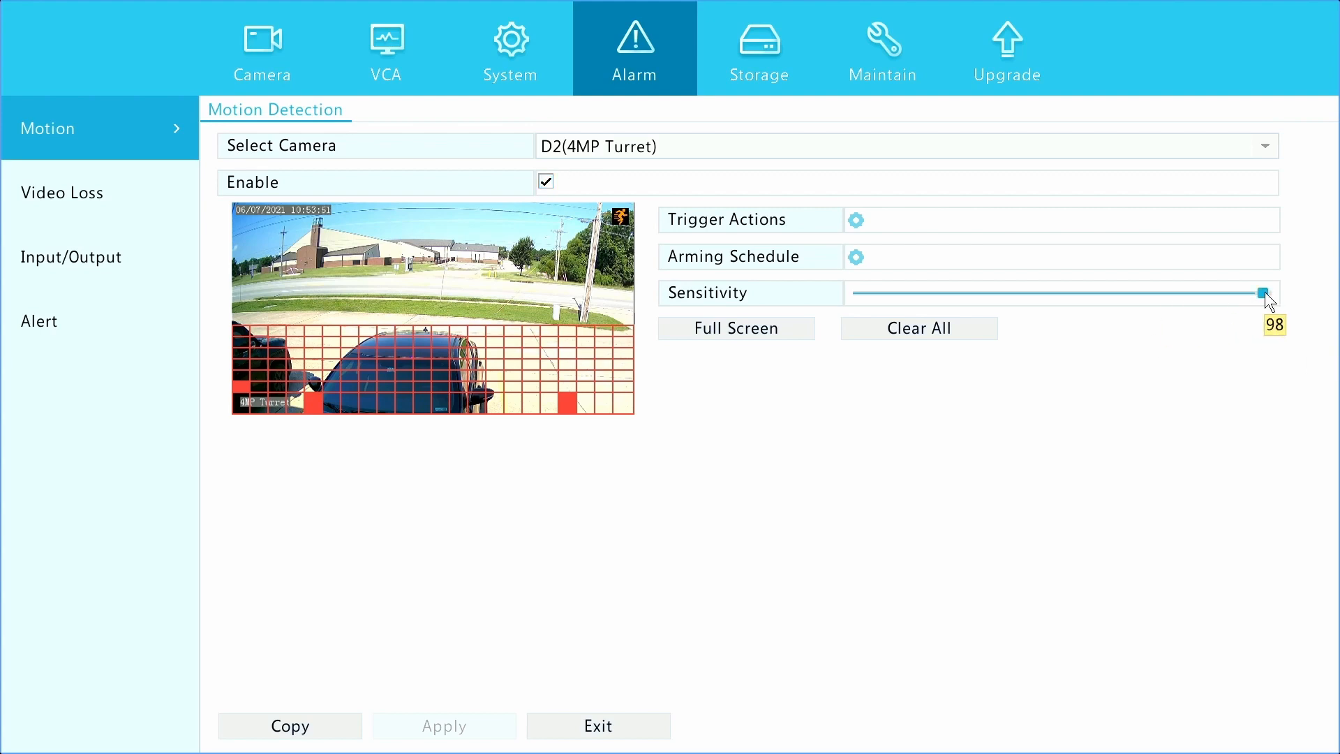
# Lower the 4MP Turret's motion detection sensitivity to about three quarters of the scale and apply it.
pyautogui.moveTo(1257, 291); pyautogui.dragTo(1220, 293)
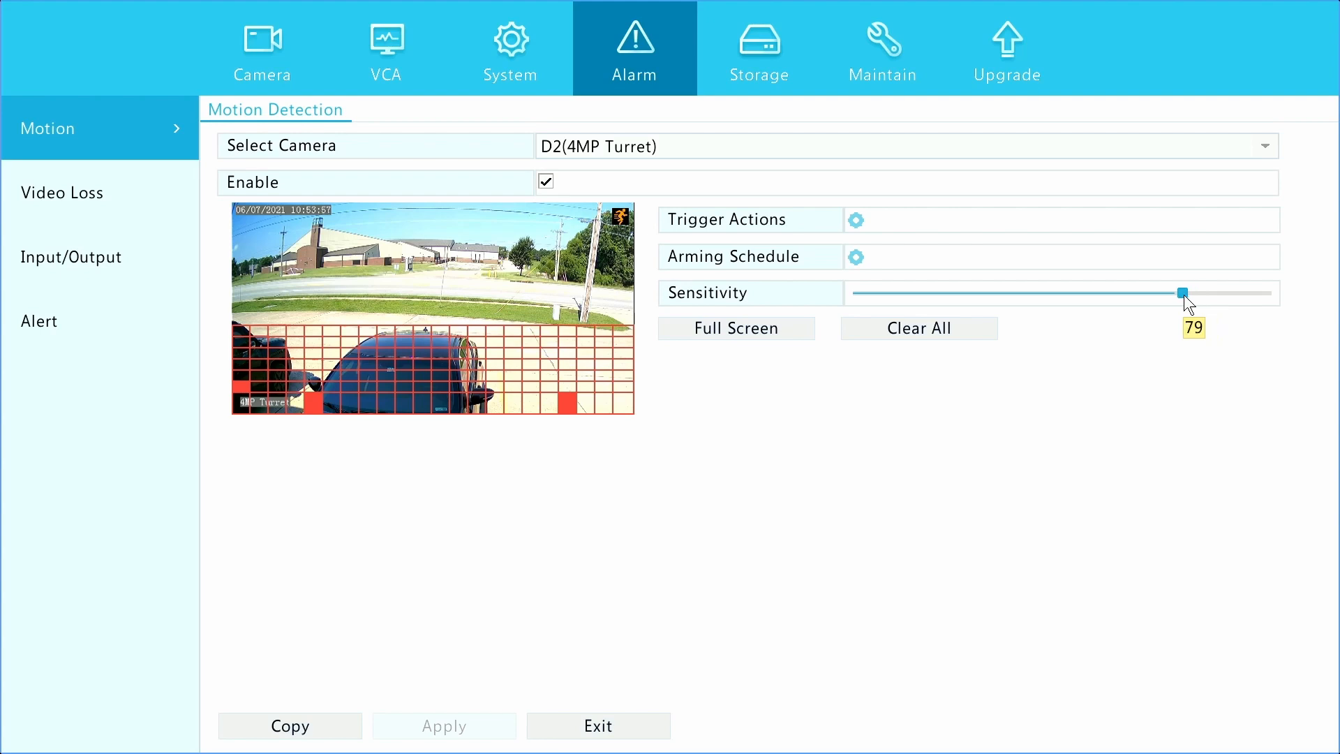
pyautogui.moveTo(1189, 296); pyautogui.dragTo(1190, 296)
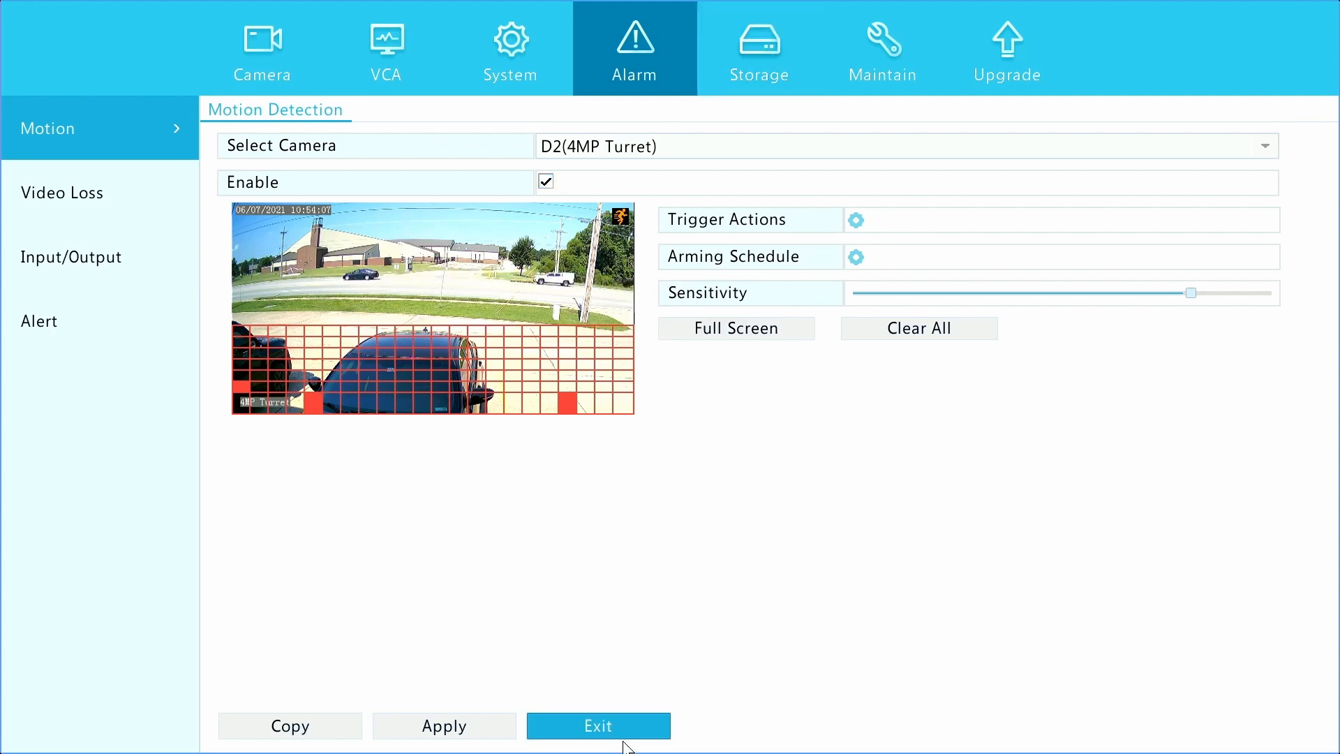
pyautogui.click(460, 723)
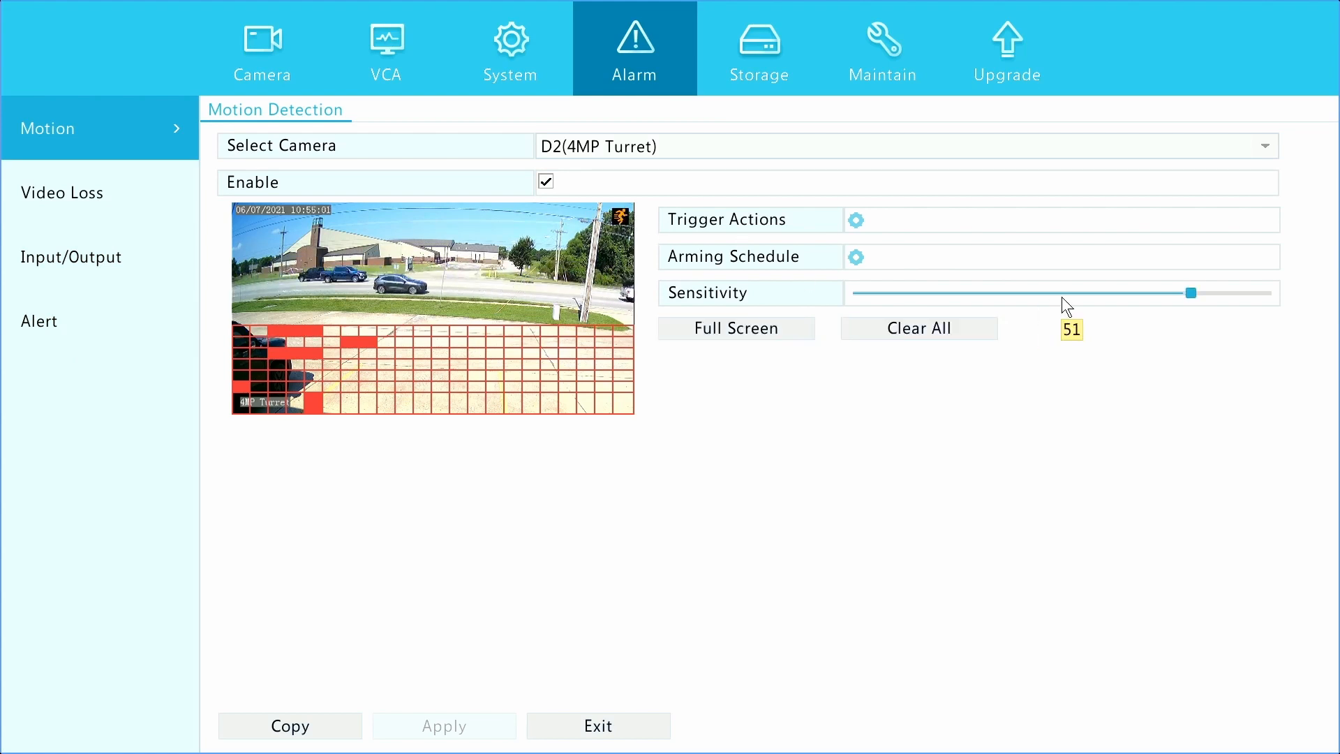
pyautogui.click(1182, 292)
pyautogui.moveTo(1183, 292); pyautogui.dragTo(1158, 293)
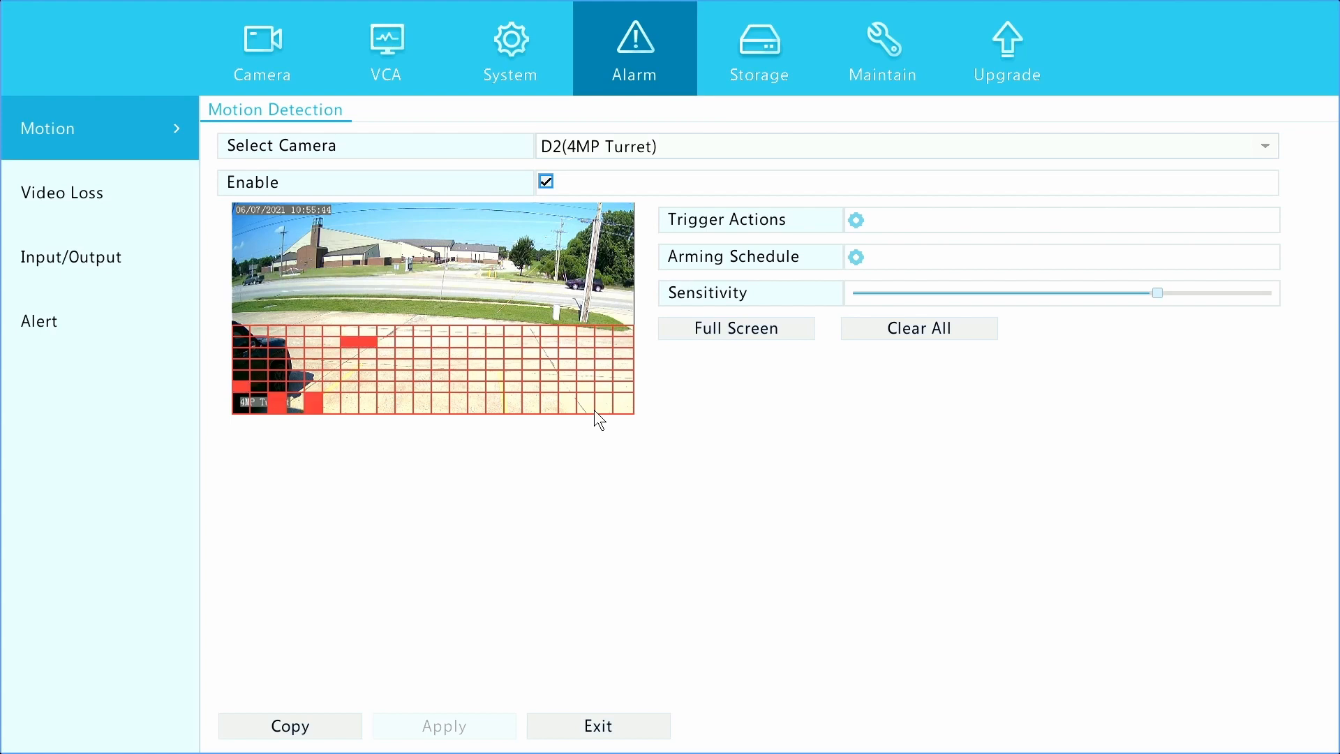
# Check whether Human Body Detection and Auto Tracking are available for the 2MP Bullet, and return to its Motion Detection settings.
pyautogui.click(416, 44)
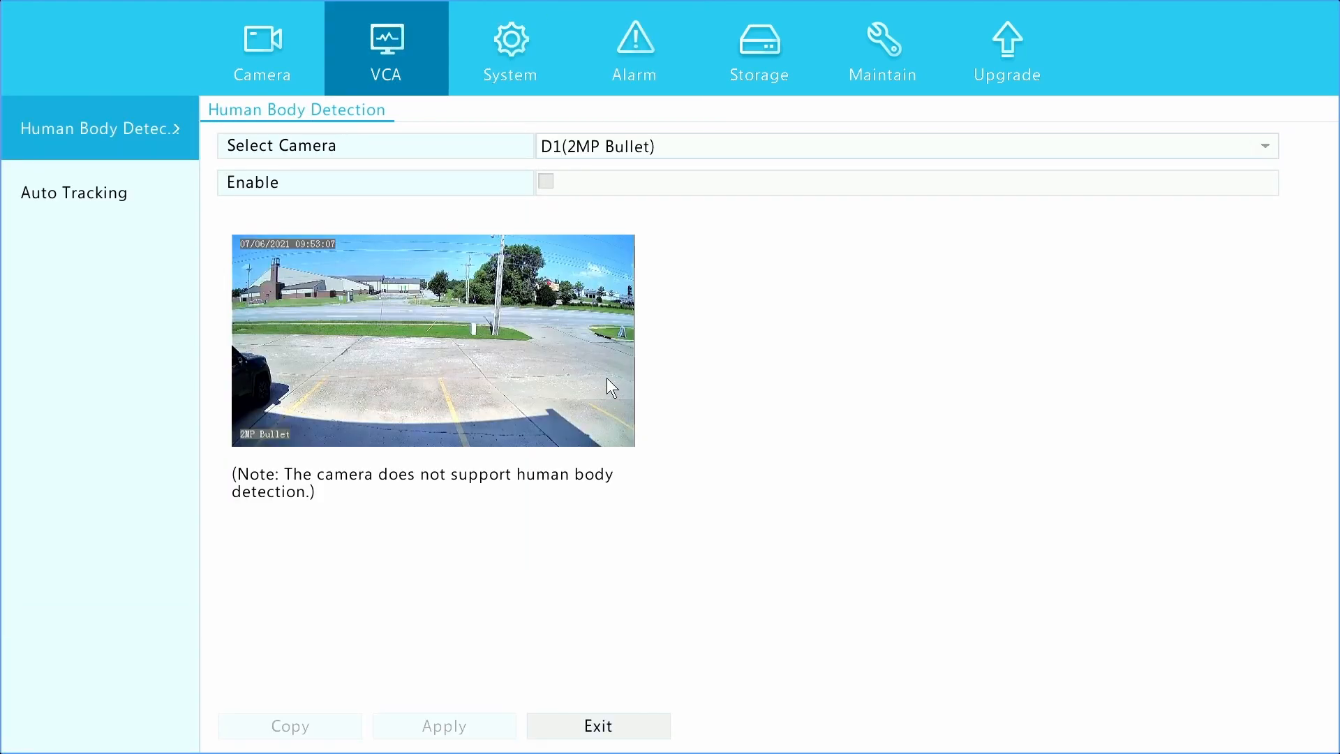
pyautogui.click(120, 198)
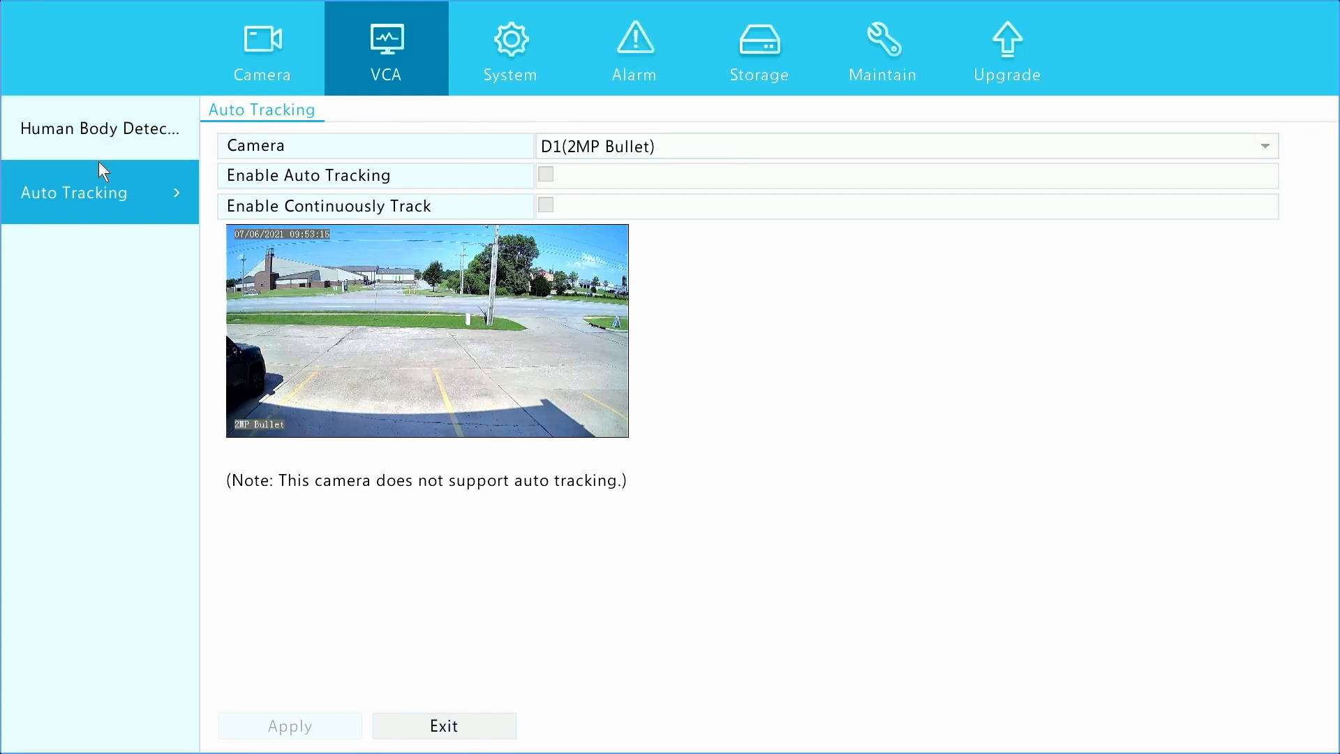
pyautogui.click(121, 150)
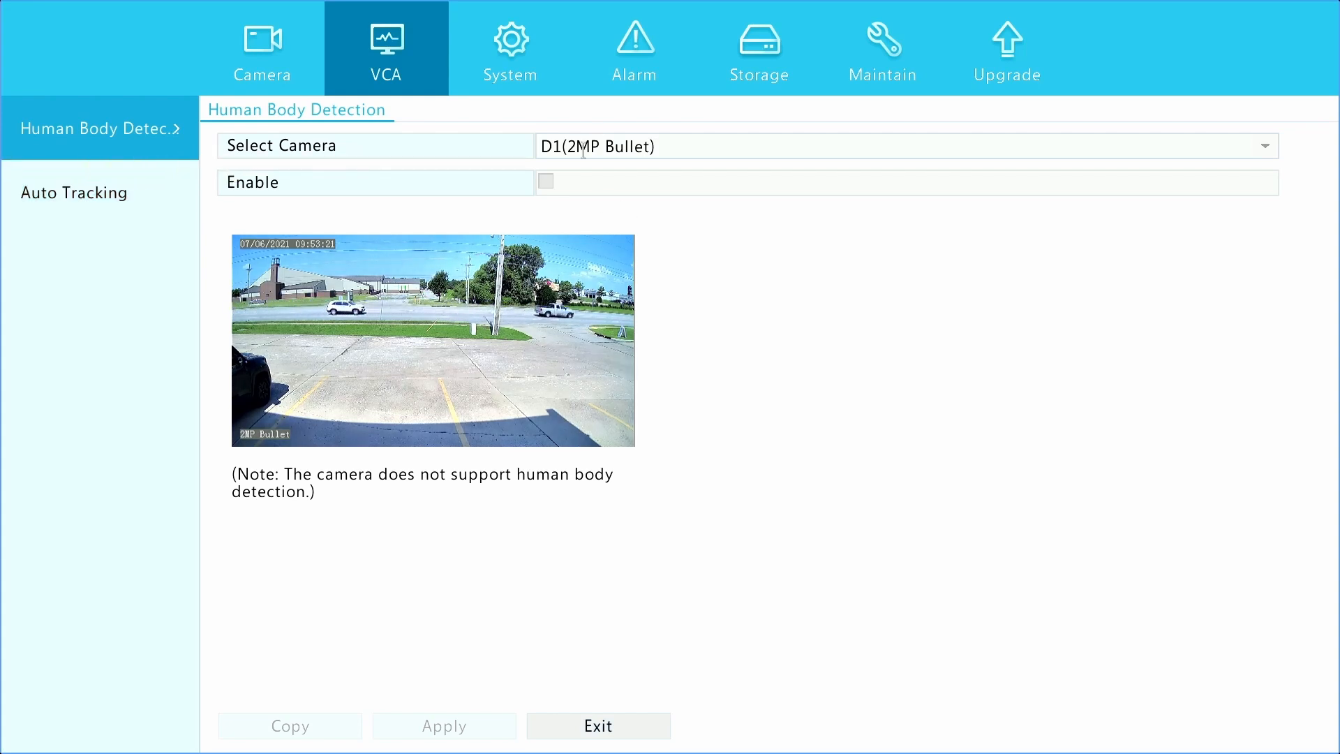
pyautogui.click(544, 184)
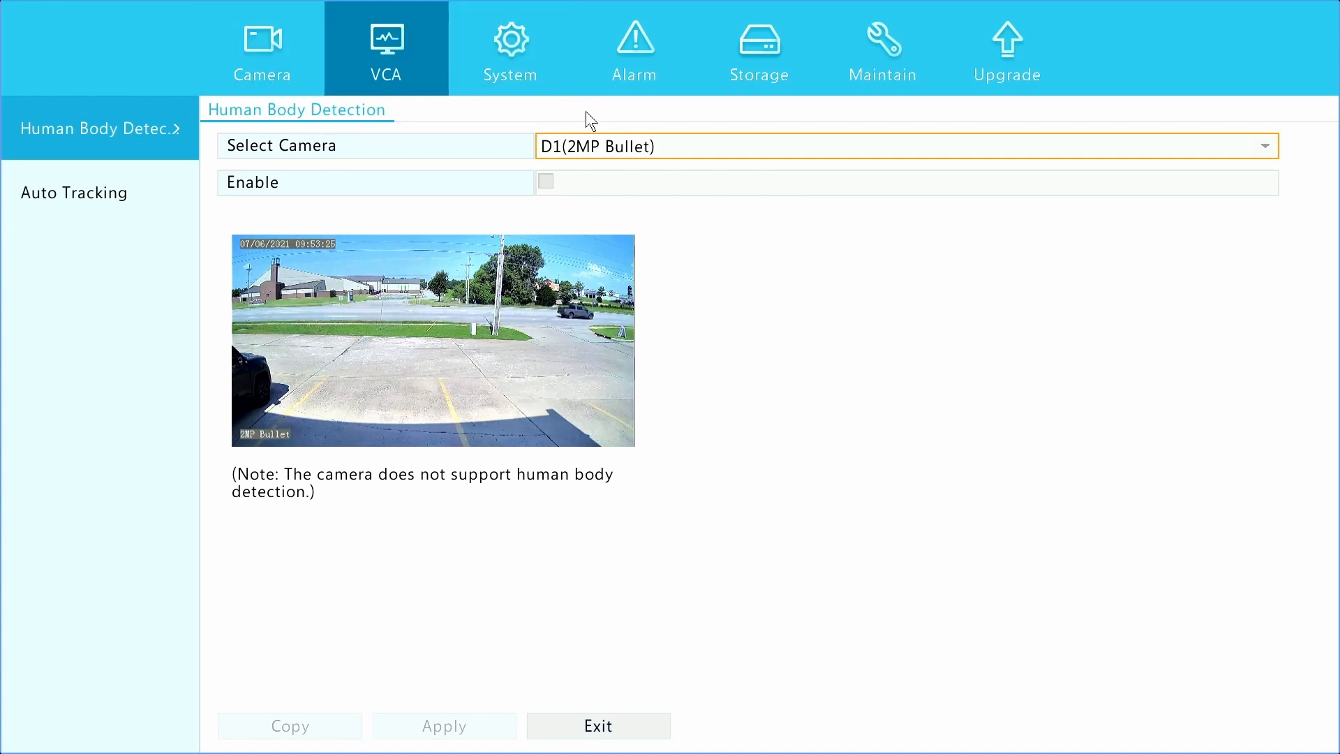
pyautogui.click(596, 89)
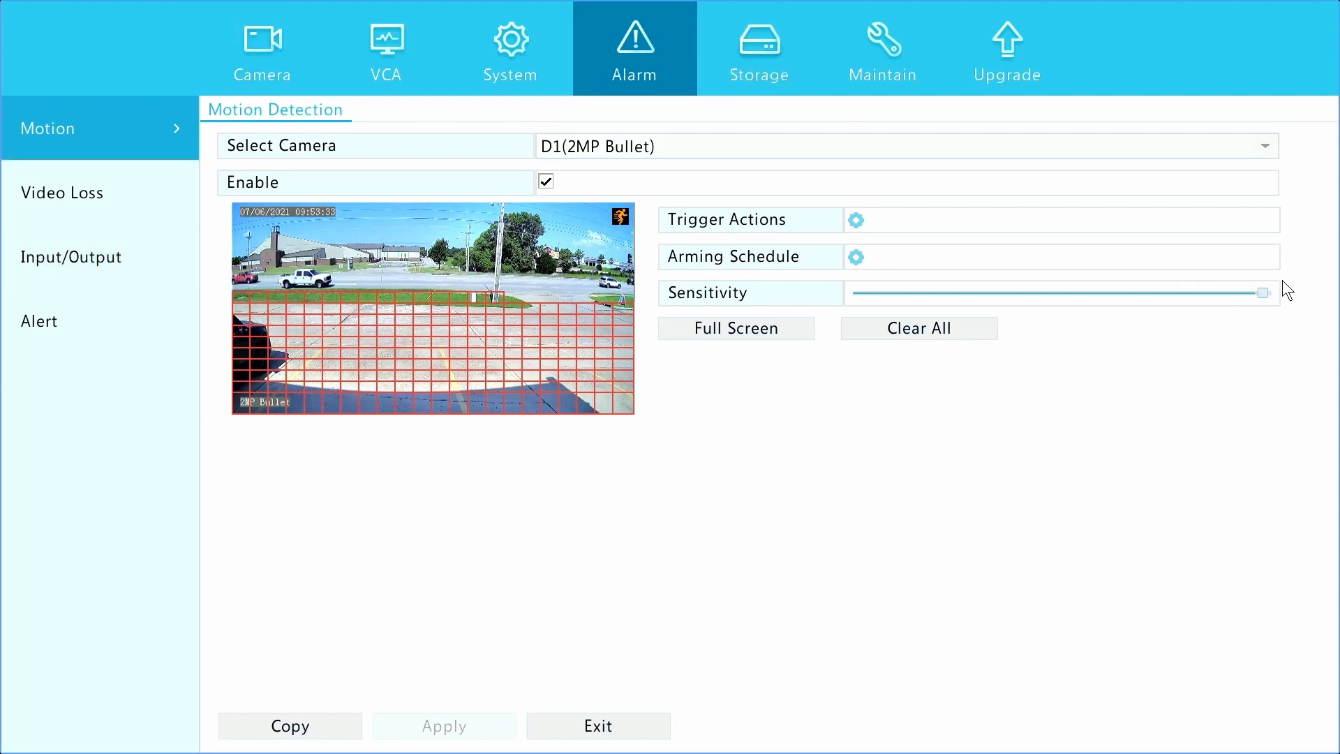
# Lower the 2MP Bullet's motion detection sensitivity to about 70 percent of the scale and apply it.
pyautogui.moveTo(1267, 291); pyautogui.dragTo(1143, 288)
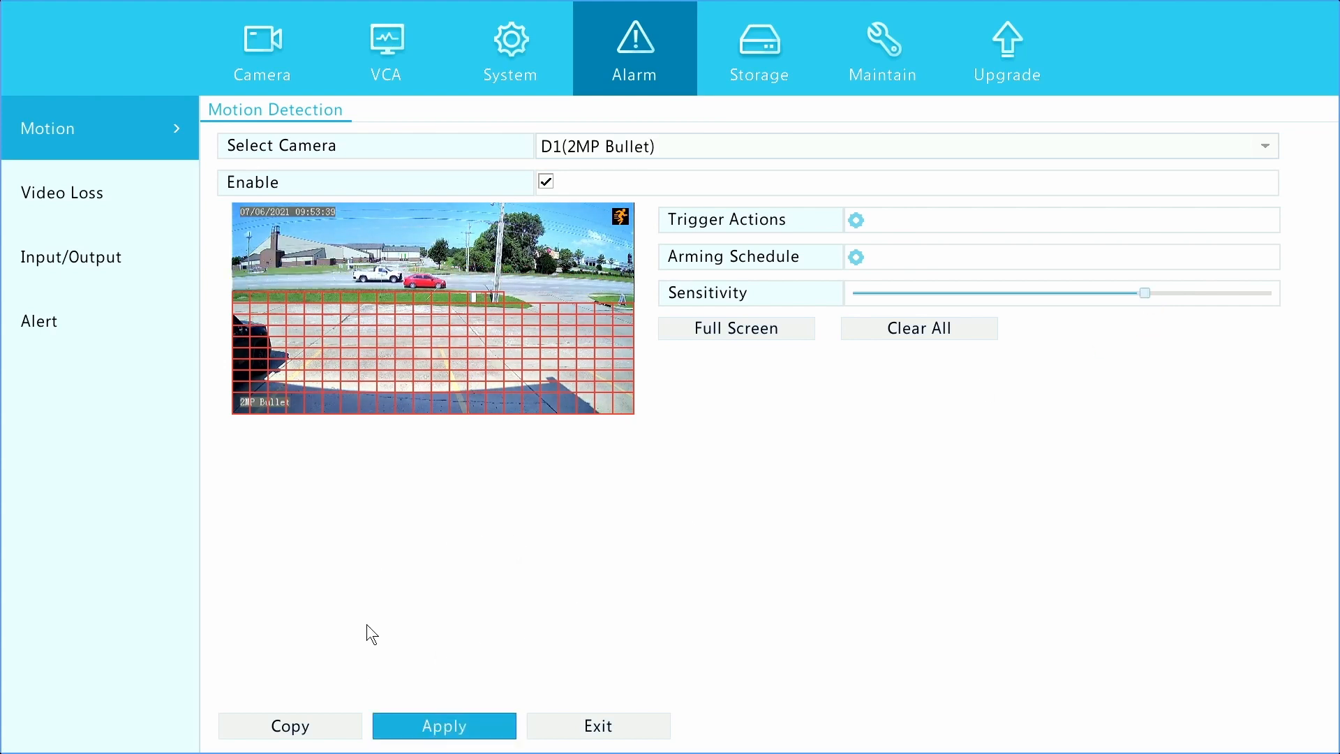
pyautogui.click(470, 723)
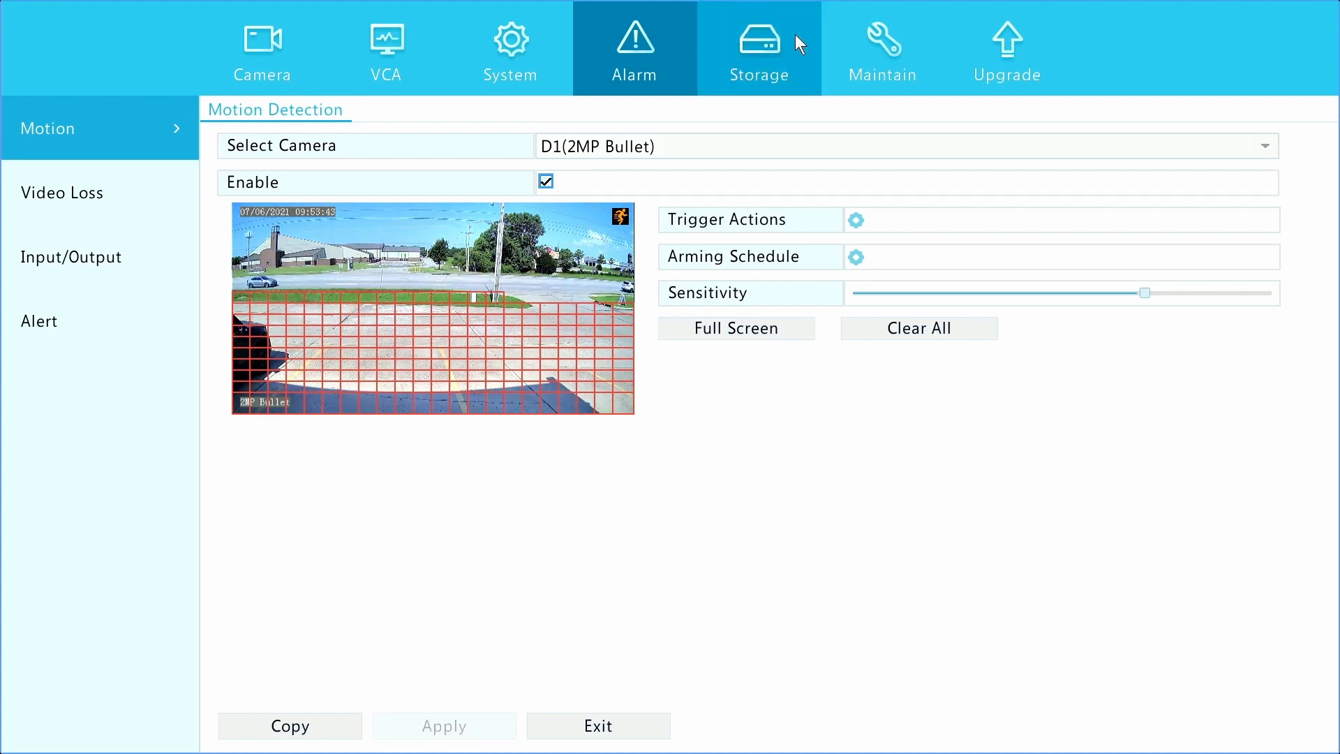
# Review the 2MP Bullet's recording schedule in the storage settings, looking at the Normal, Alarm, None and M or A recording types.
pyautogui.click(730, 46)
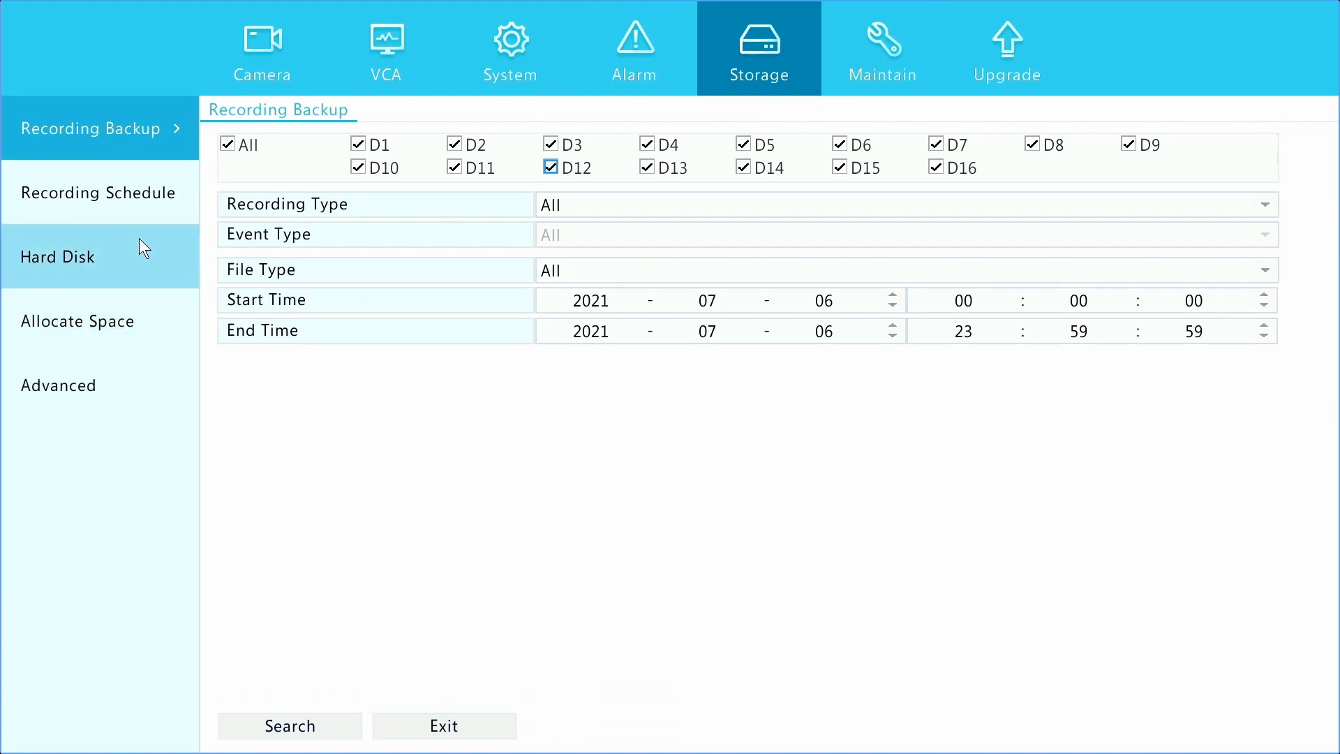
pyautogui.click(140, 187)
pyautogui.click(1121, 308)
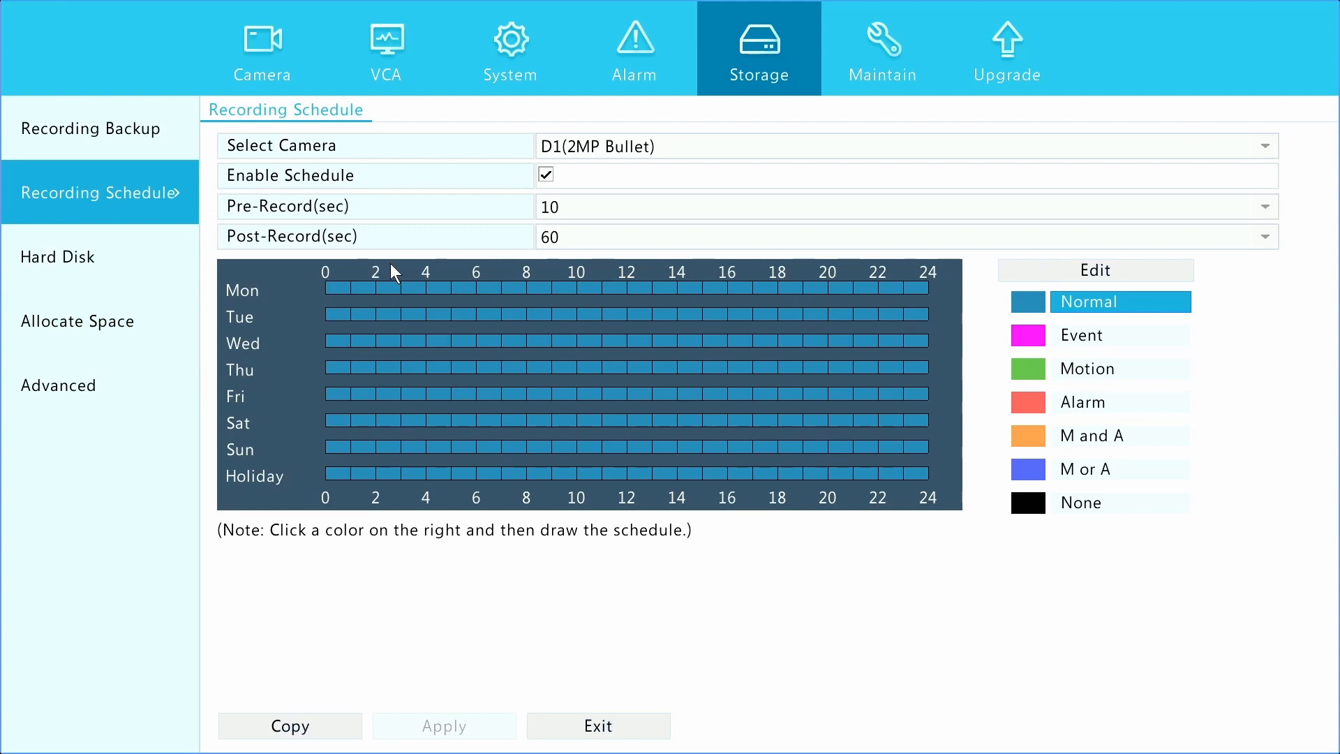
pyautogui.click(1120, 402)
pyautogui.click(1120, 502)
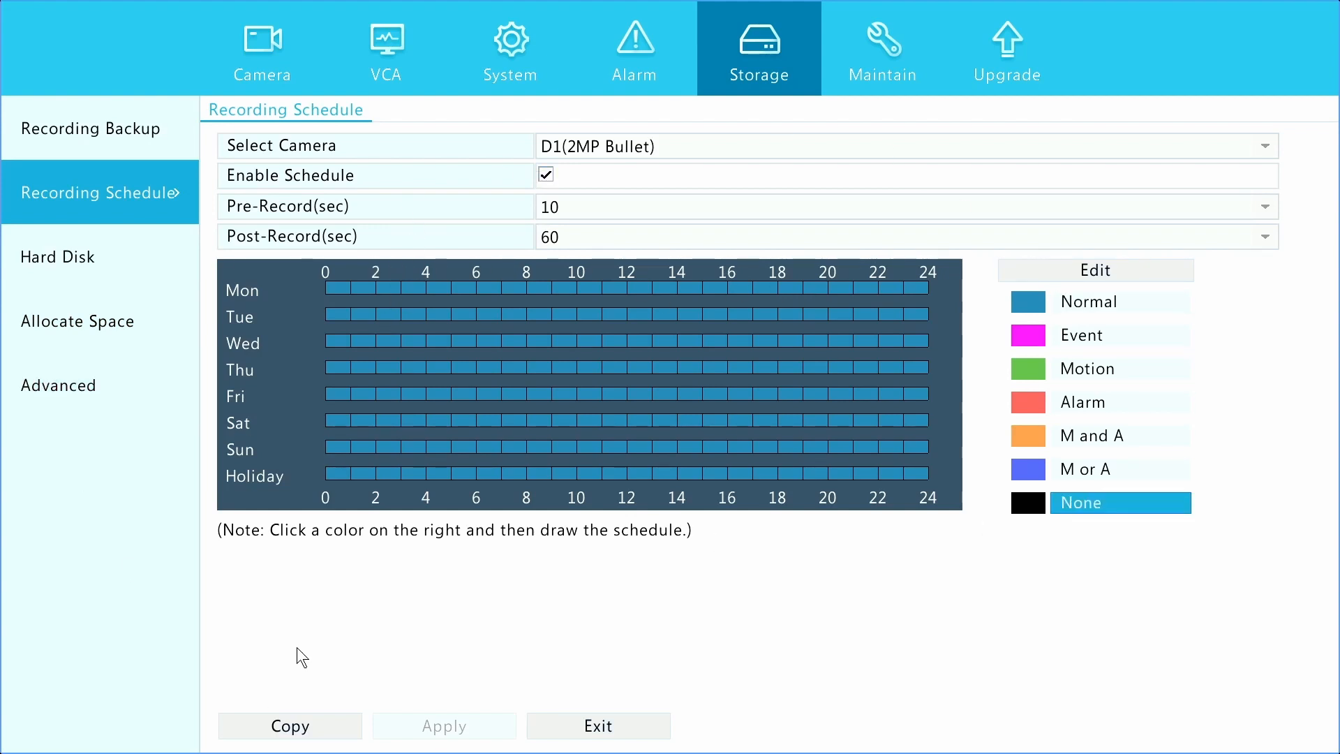
pyautogui.click(1121, 469)
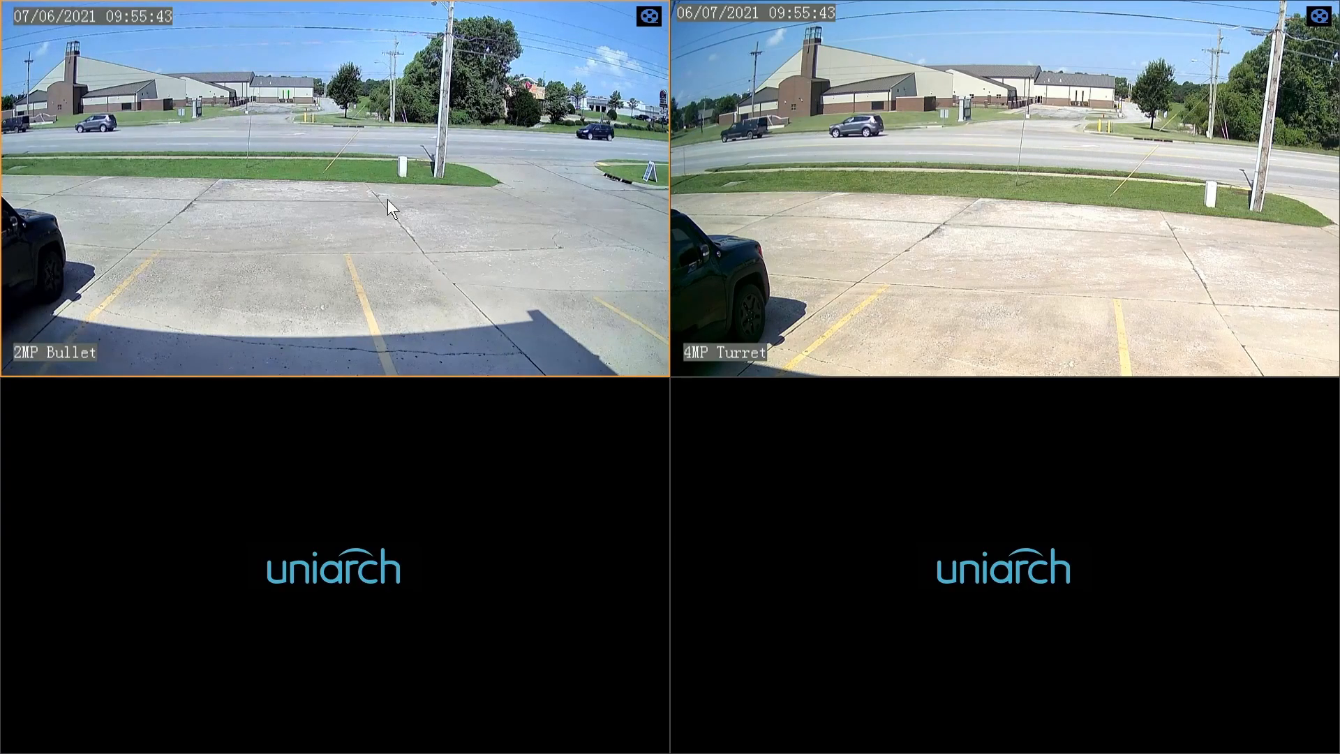
# Open recording playback from the live view, add the 4MP Turret alongside the 2MP Bullet, and load the footage from June 18, 2021.
pyautogui.rightClick(344, 202)
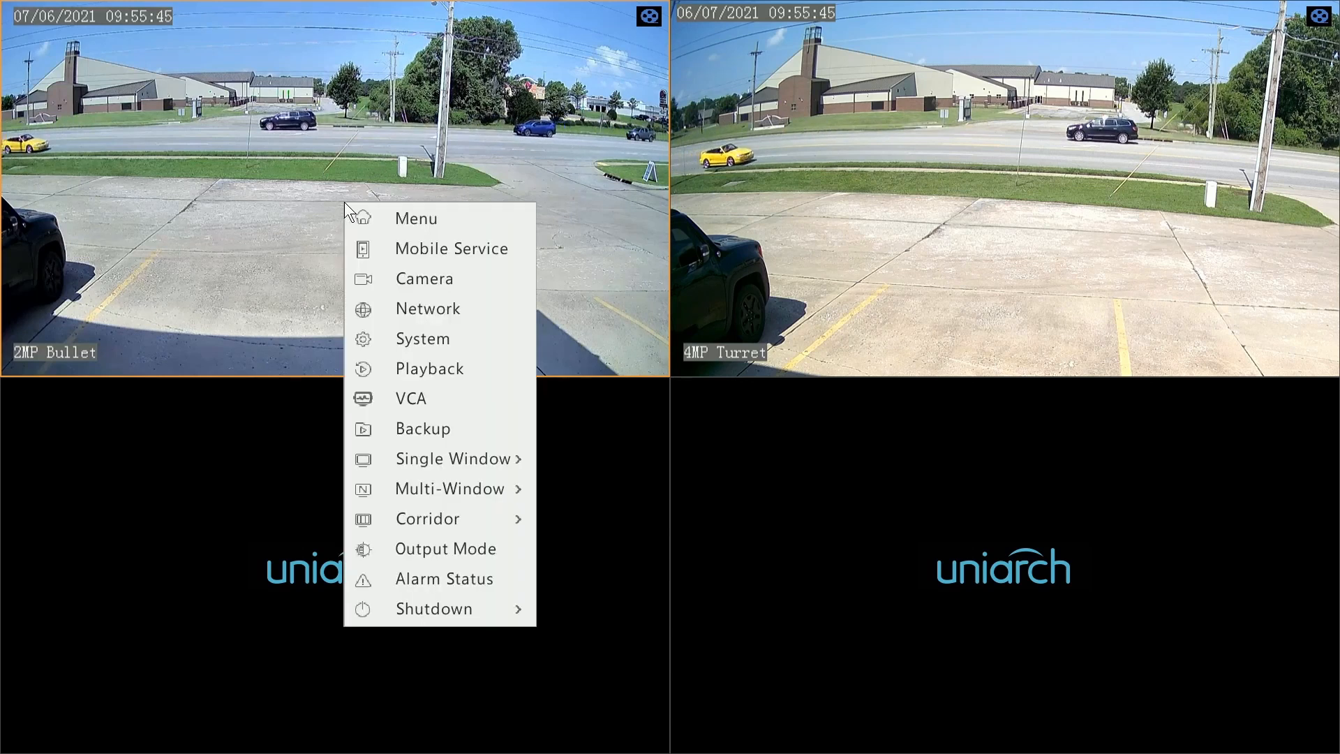
pyautogui.click(447, 377)
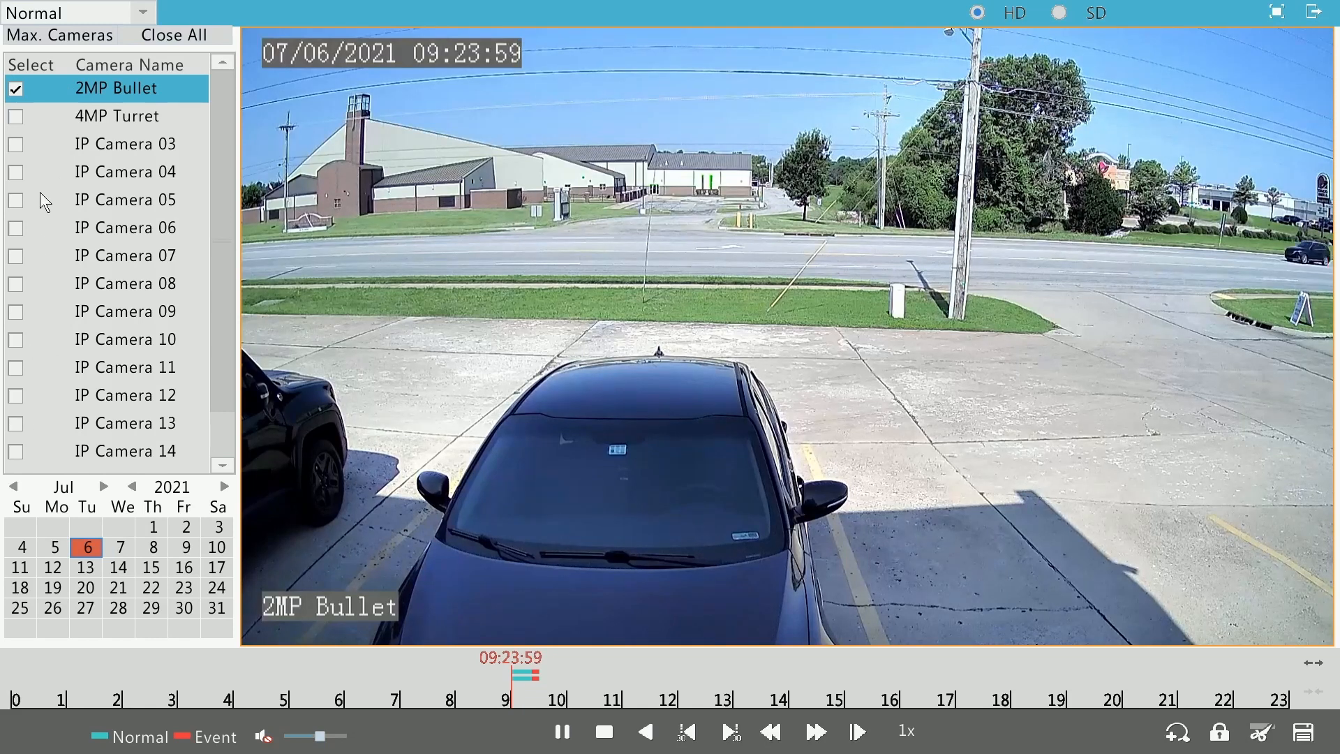
pyautogui.click(18, 123)
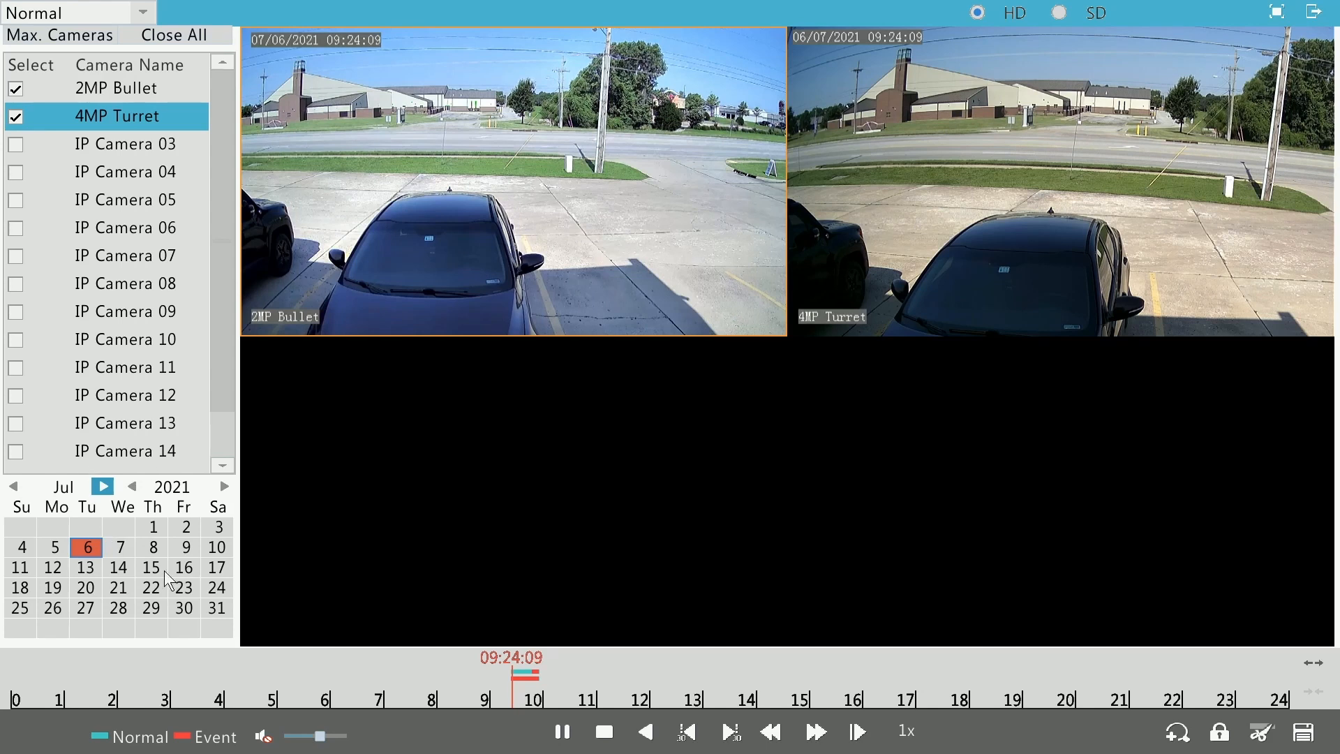
pyautogui.click(14, 487)
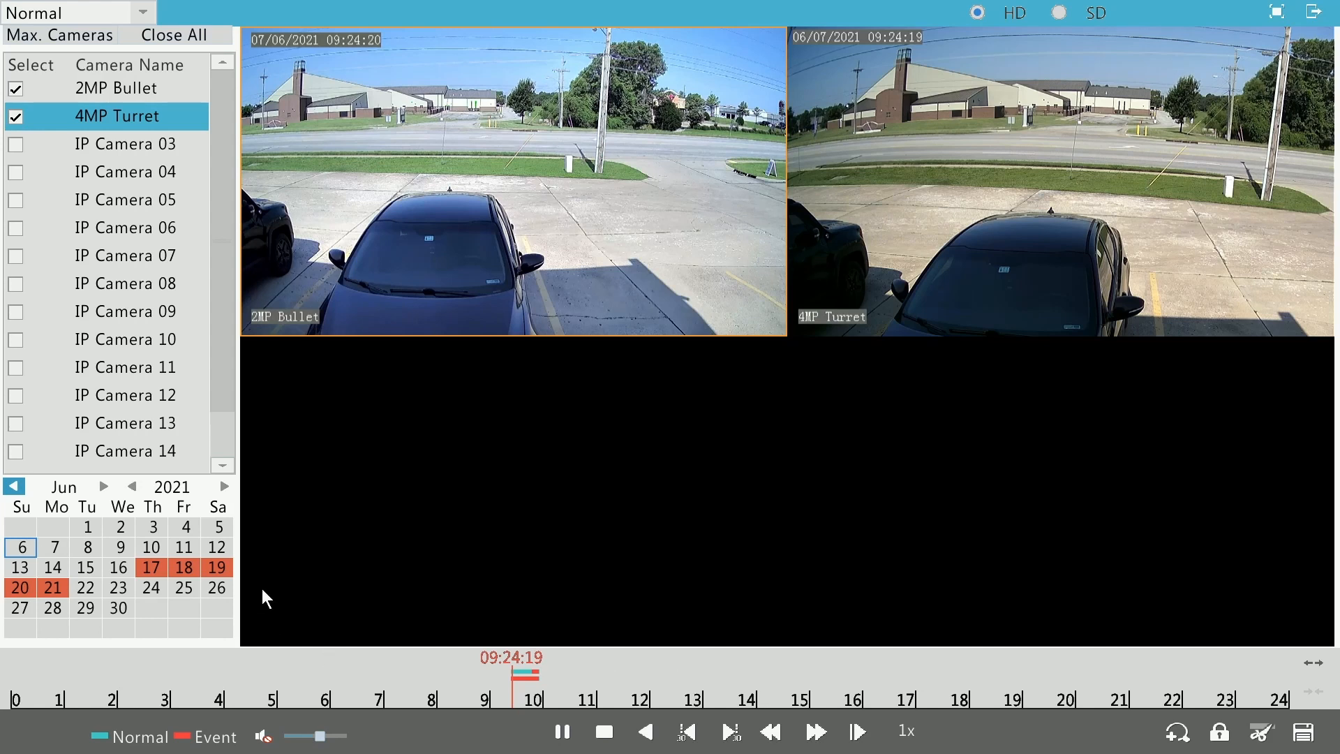
pyautogui.click(178, 566)
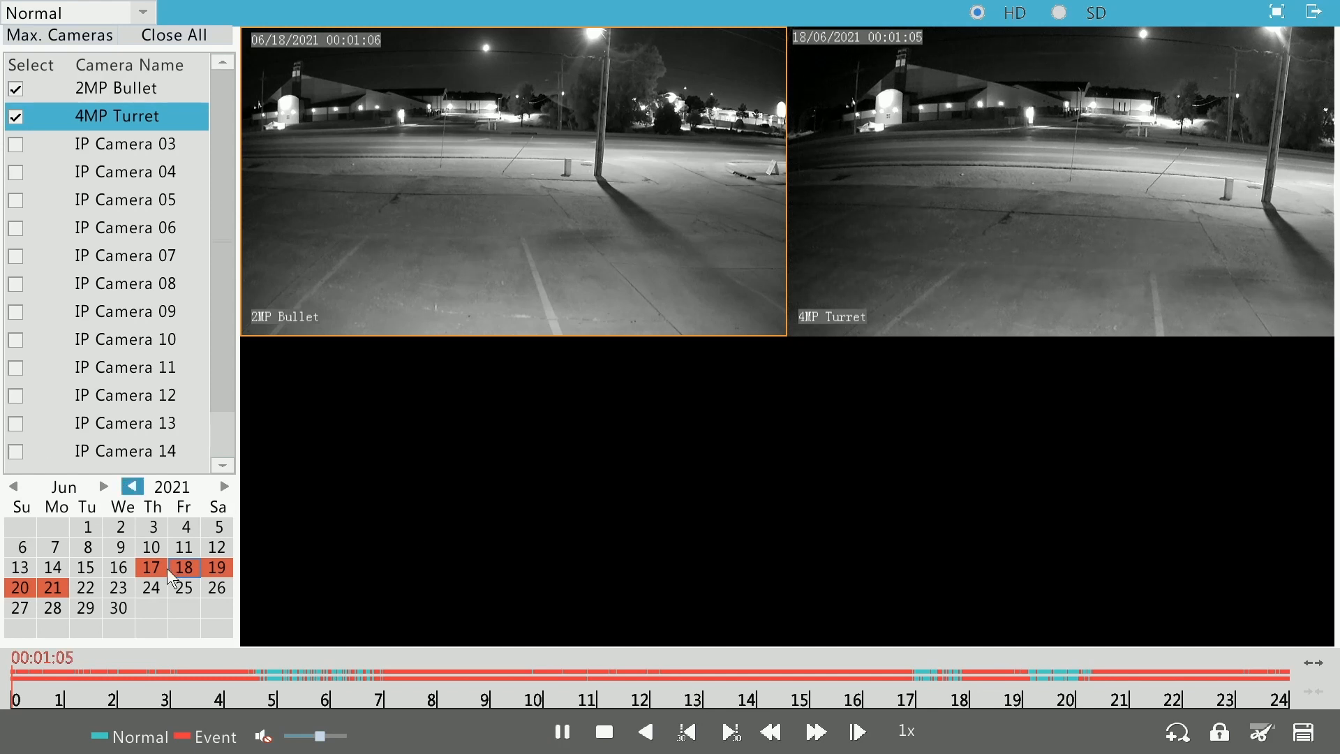
# Jump through the June 18 footage of both cameras to about 11:28, 17:08, 18:33 and 17:05.
pyautogui.click(620, 674)
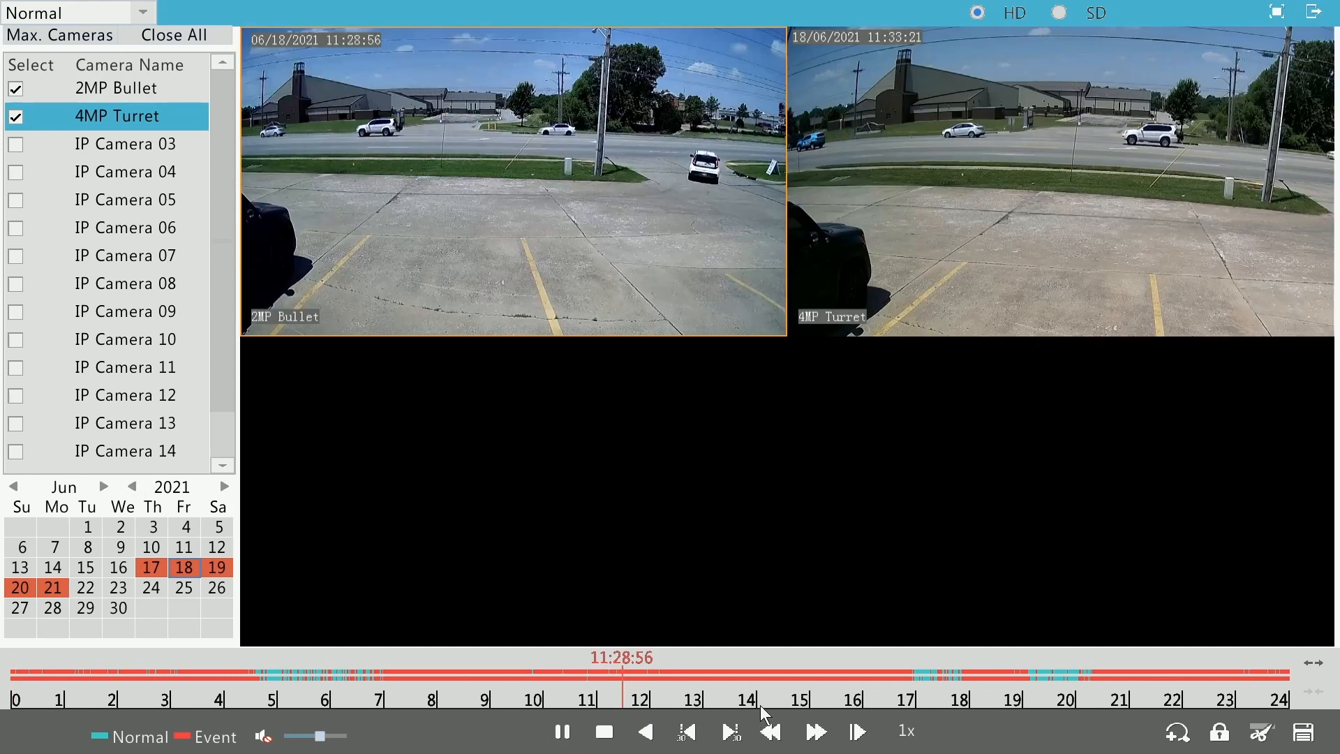
pyautogui.click(921, 674)
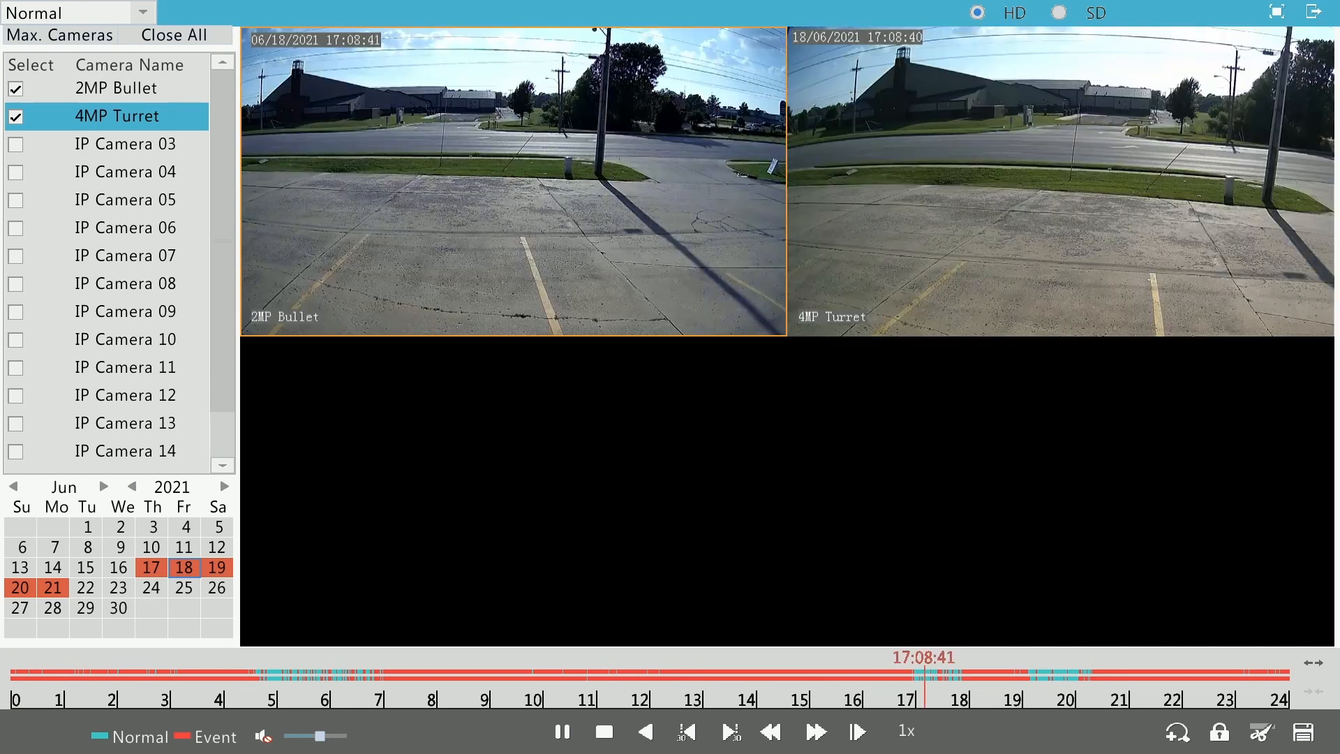
pyautogui.click(956, 680)
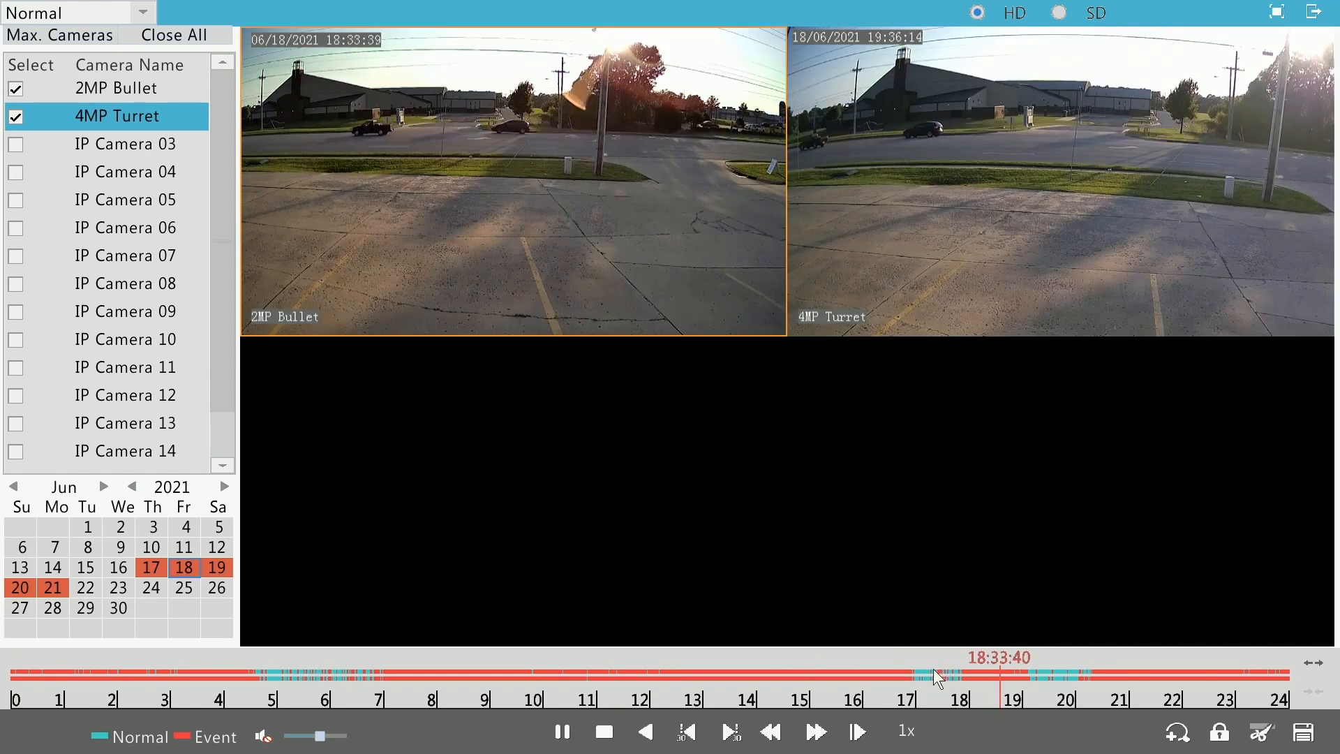
pyautogui.click(923, 670)
# Zoom the playback timeline in to the hour between 17 and 18 and skip the footage back 30 seconds.
pyautogui.scroll(2, 923, 669)
pyautogui.scroll(-2, 922, 669)
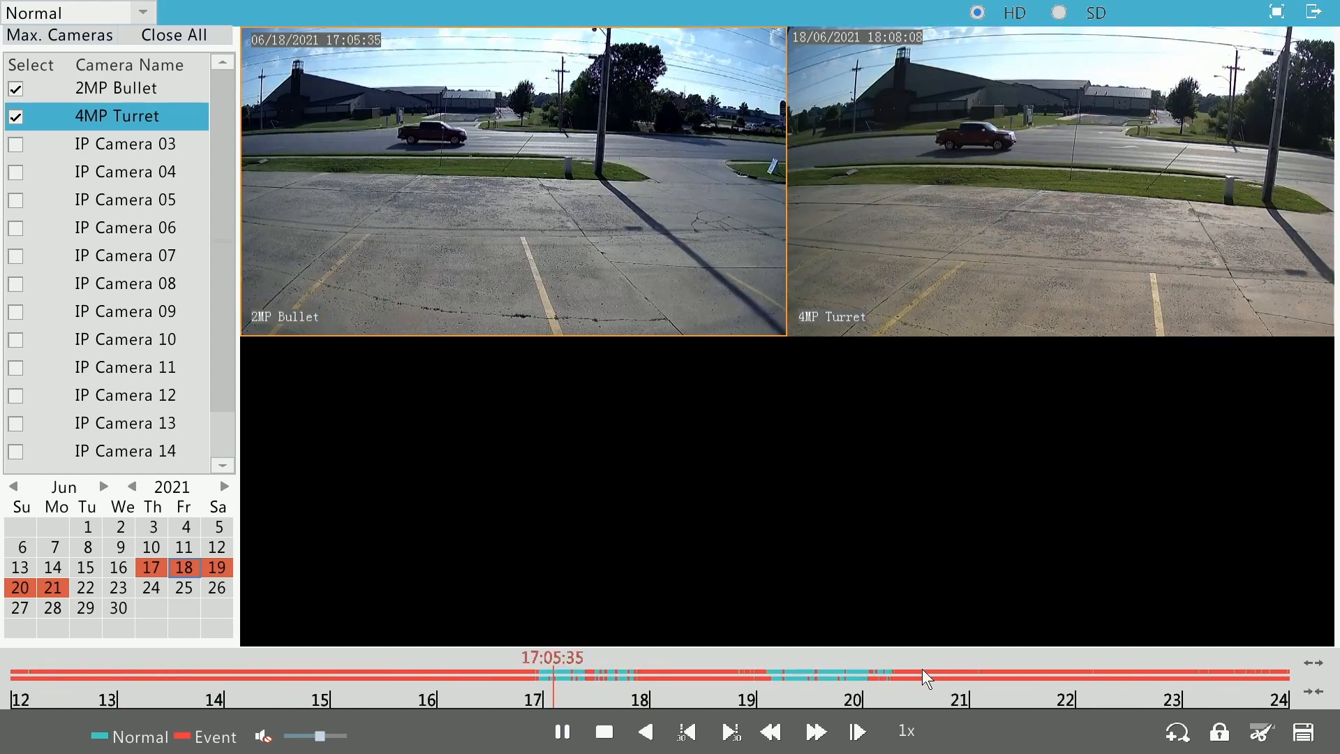
pyautogui.scroll(3, 922, 669)
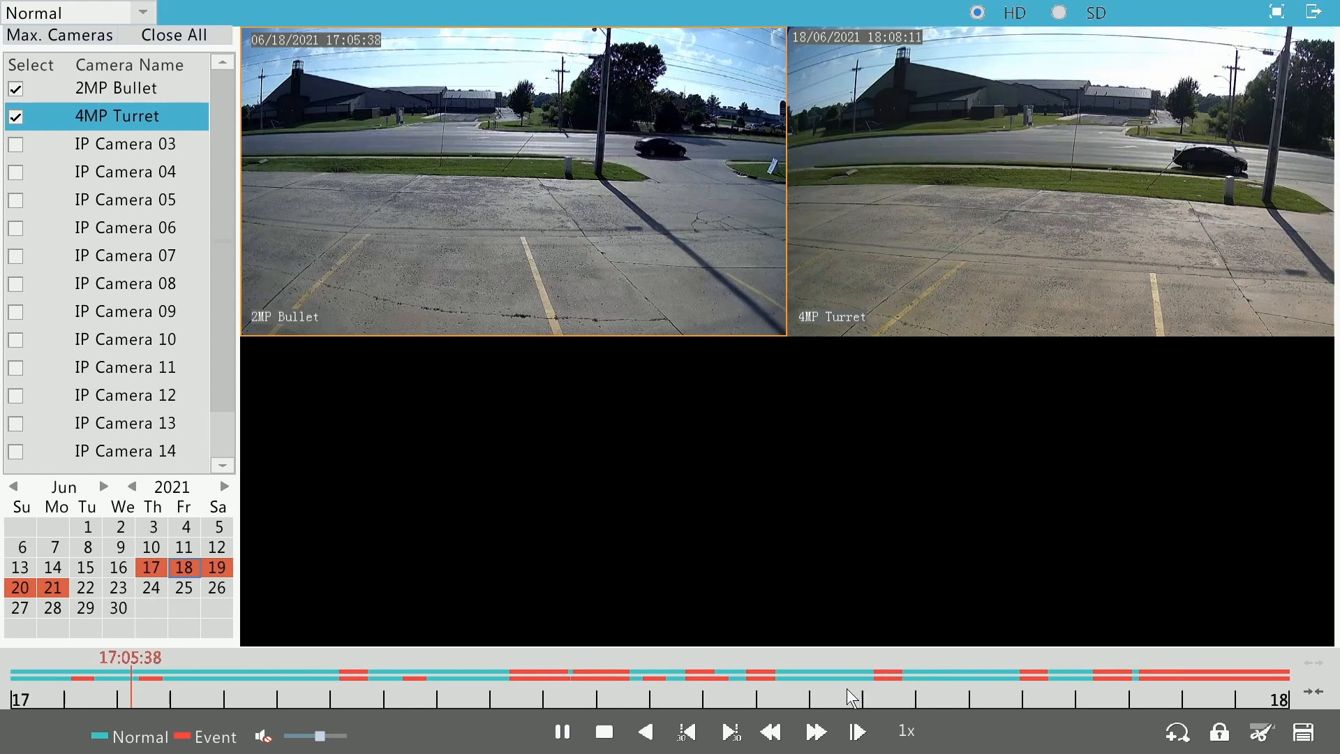
pyautogui.click(686, 731)
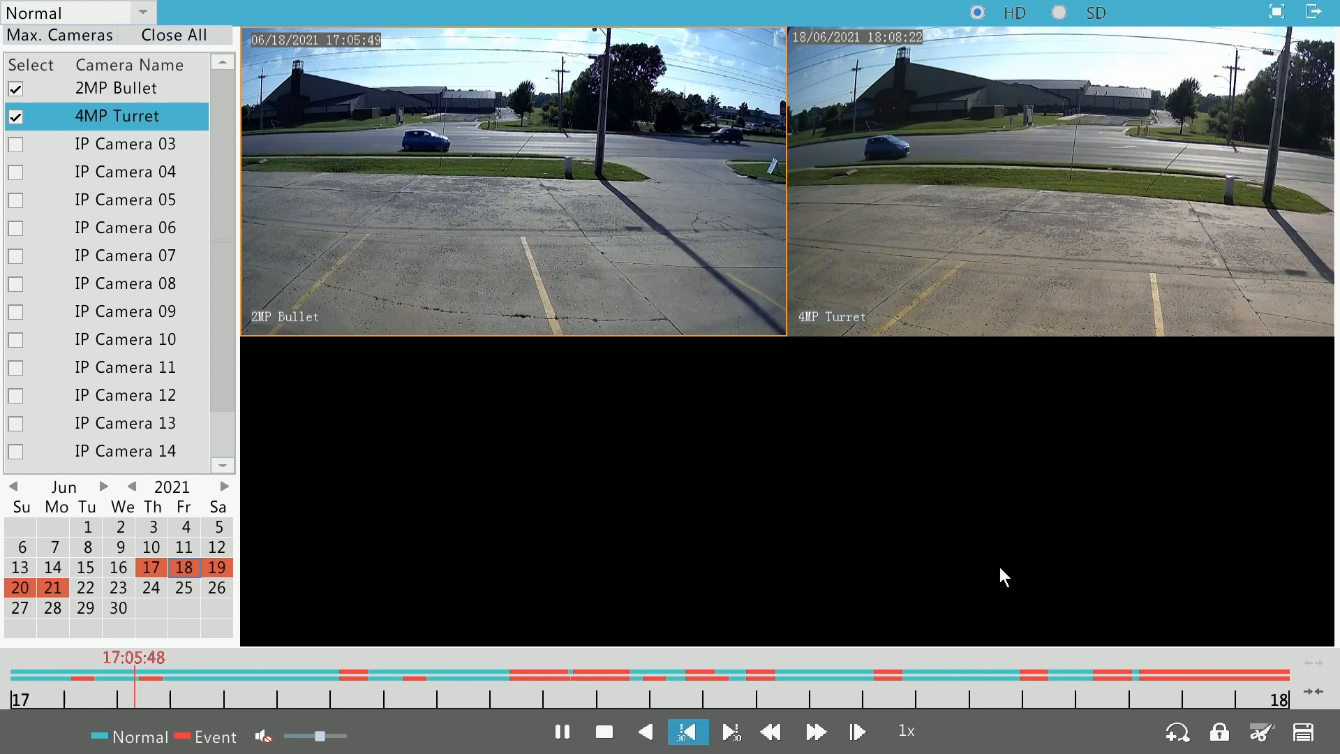